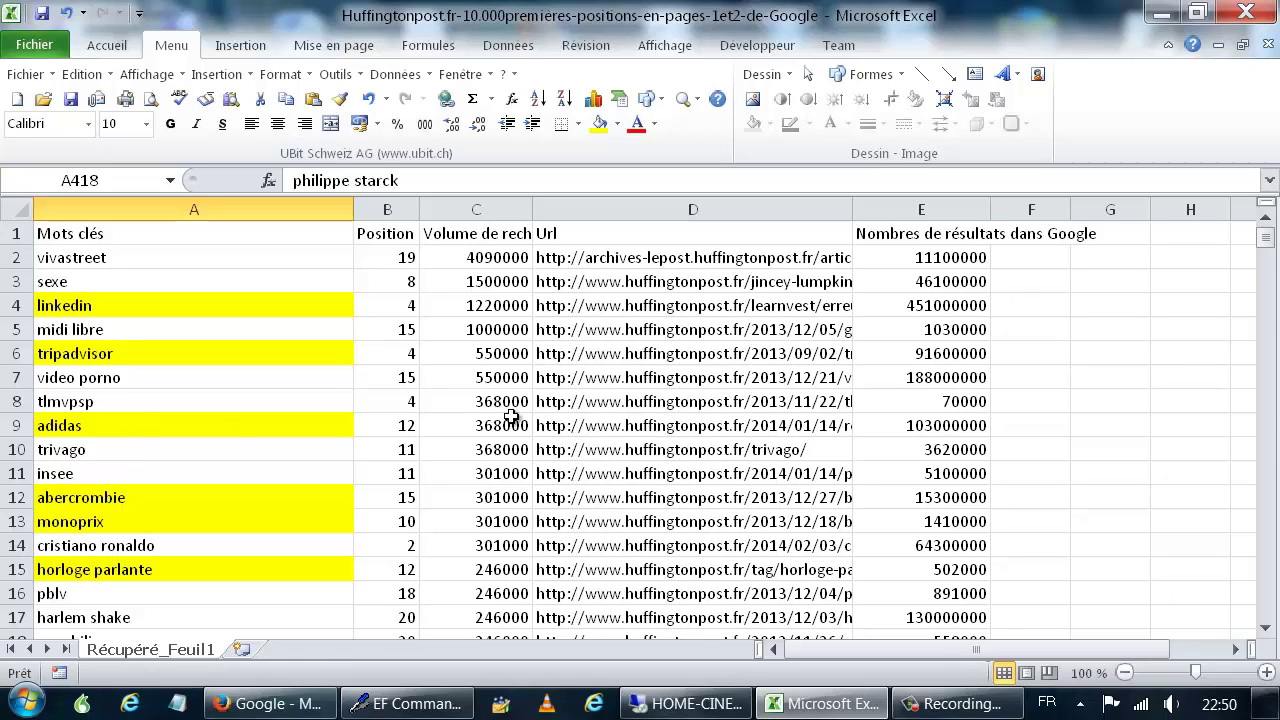
Examine the yellow-highlighted keywords abercrombie, monoprix and parc asterix in column A, including parc asterix's position cell B28.
{"action": "left_click", "coordinate": [152, 501]}
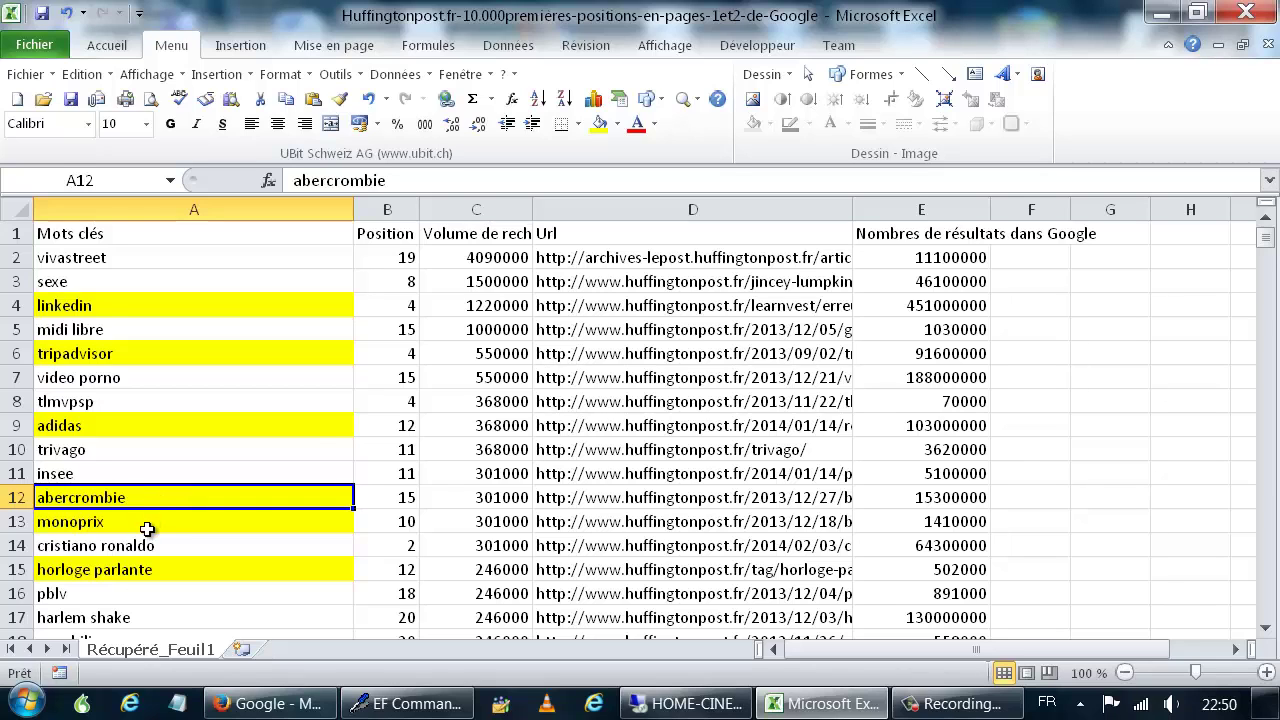
{"action": "scroll", "coordinate": [150, 515], "scroll_direction": "down", "scroll_amount": 8}
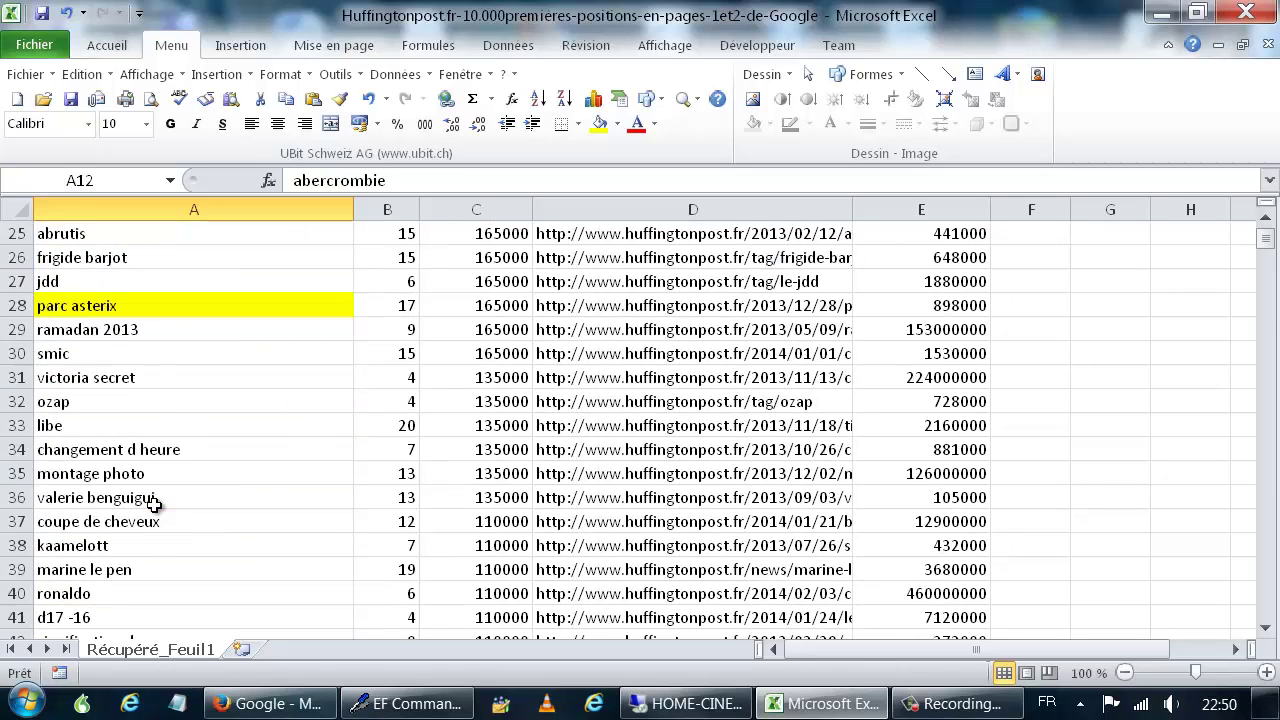
{"action": "scroll", "coordinate": [155, 500], "scroll_direction": "up", "scroll_amount": 7}
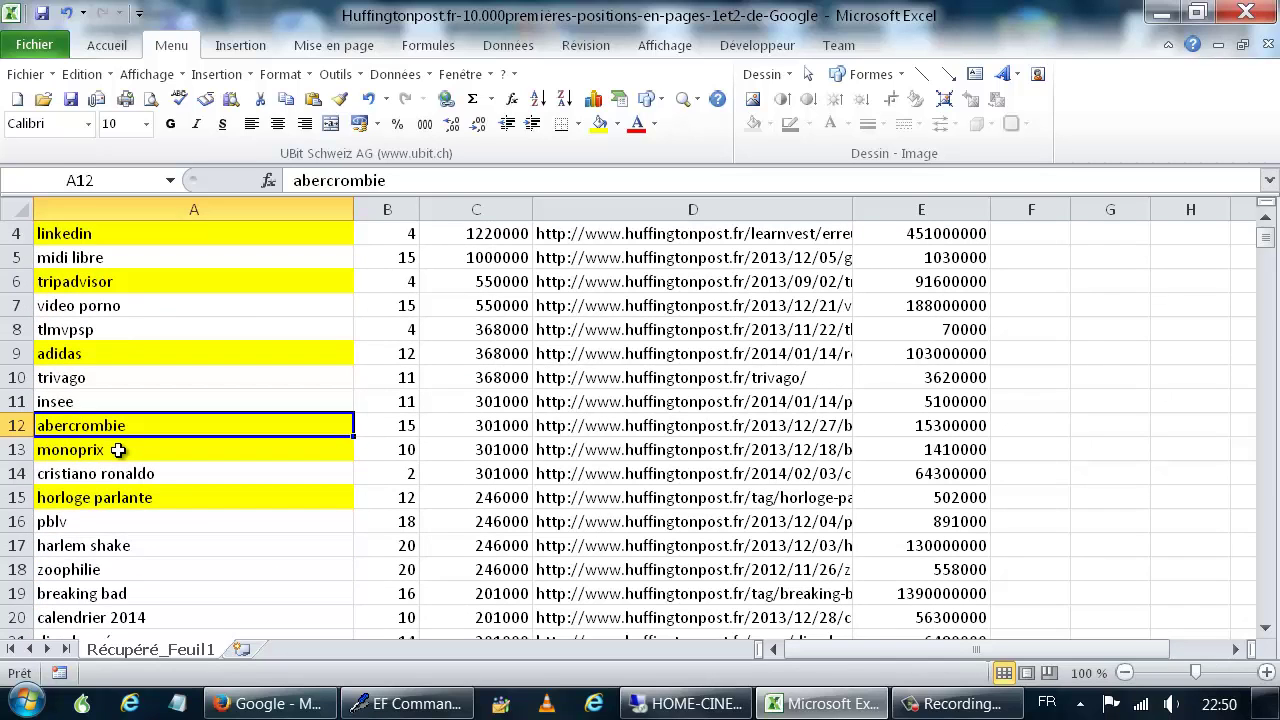
{"action": "left_click", "coordinate": [118, 450]}
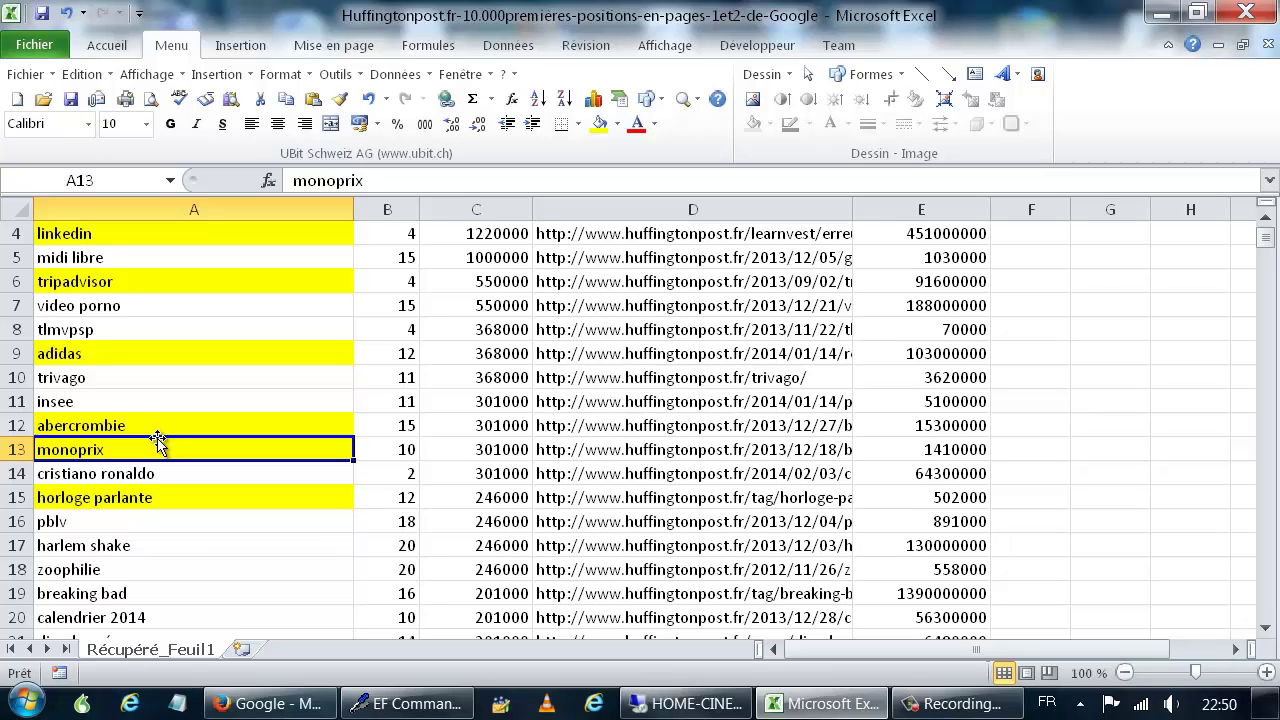
{"action": "scroll", "coordinate": [183, 443], "scroll_direction": "down", "scroll_amount": 5}
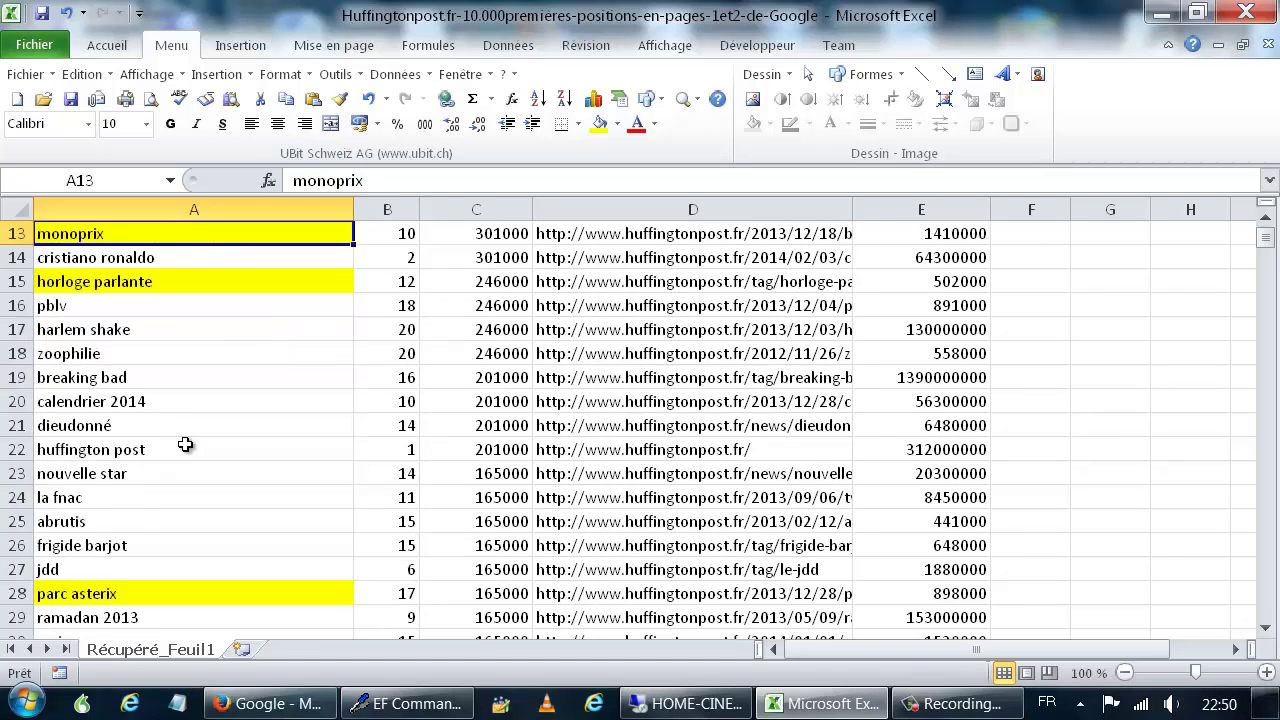
{"action": "left_click", "coordinate": [177, 452]}
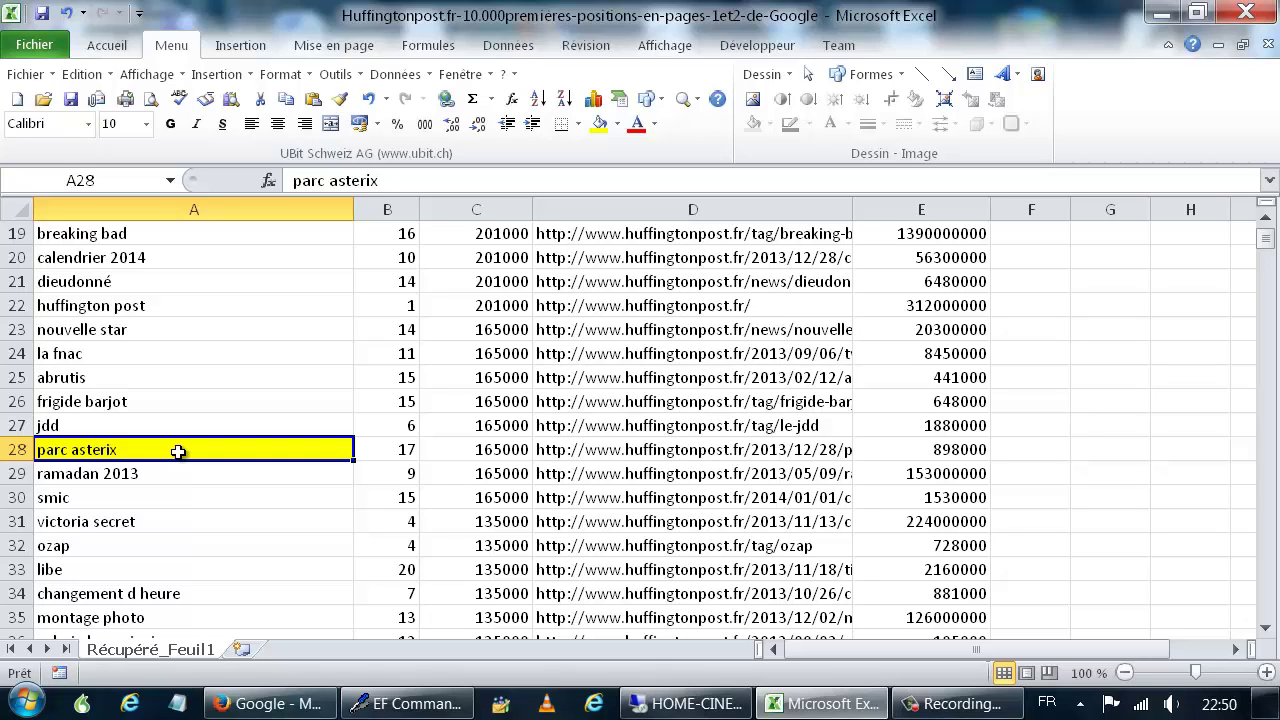
{"action": "left_click", "coordinate": [398, 452]}
Highlight the "montage photo" keyword in cell A35 with a yellow fill.
{"action": "scroll", "coordinate": [302, 455], "scroll_direction": "down", "scroll_amount": 2}
{"action": "scroll", "coordinate": [302, 455], "scroll_direction": "down", "scroll_amount": 3}
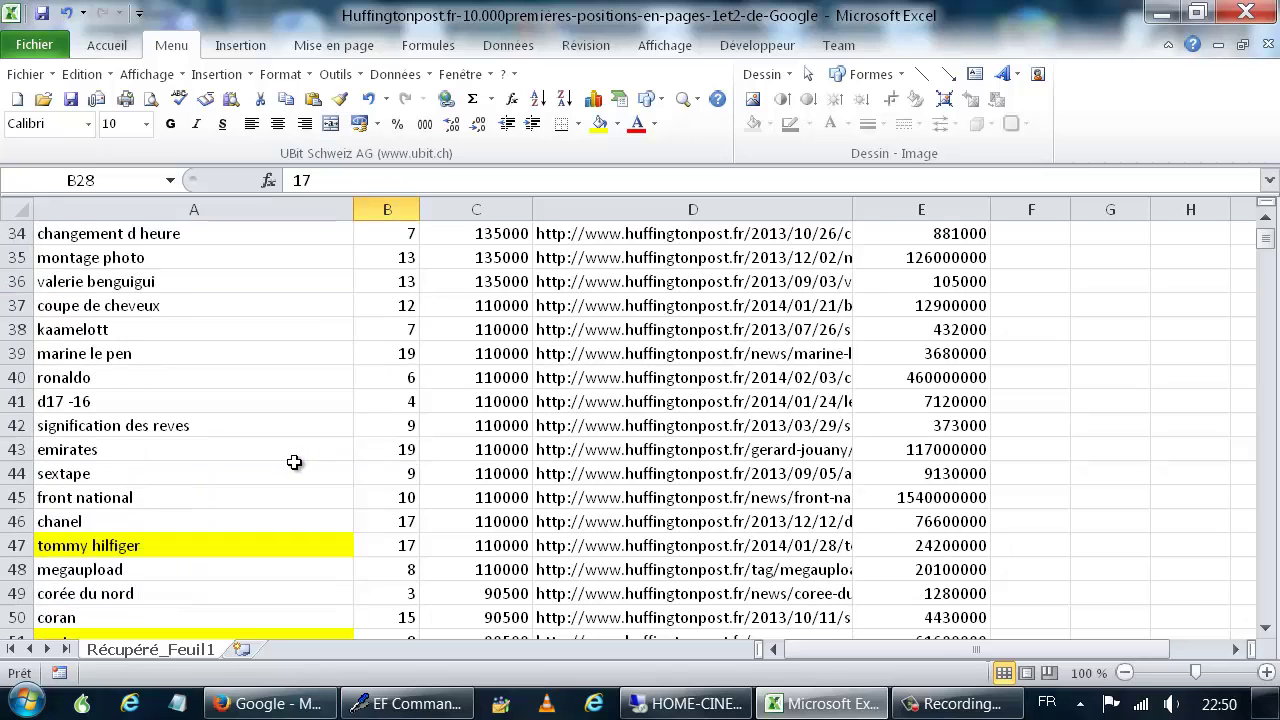
{"action": "scroll", "coordinate": [294, 462], "scroll_direction": "up", "scroll_amount": 2}
{"action": "left_click", "coordinate": [80, 400]}
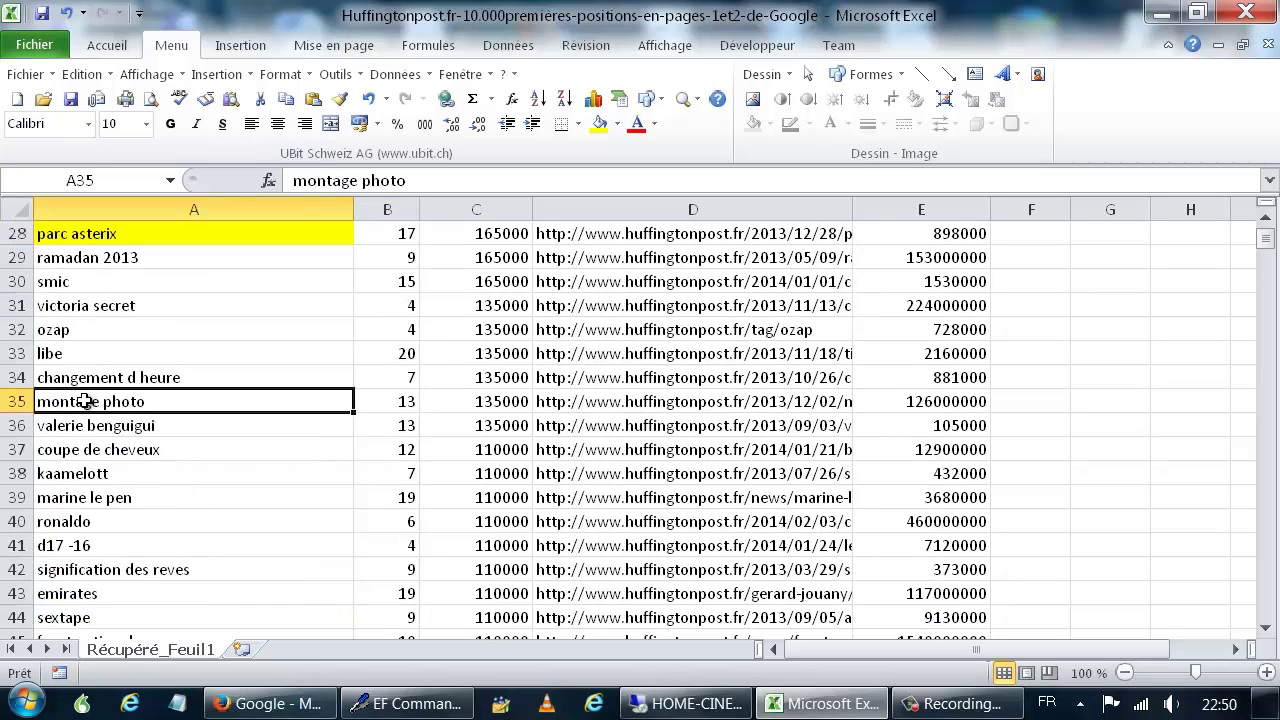
{"action": "left_click", "coordinate": [601, 121]}
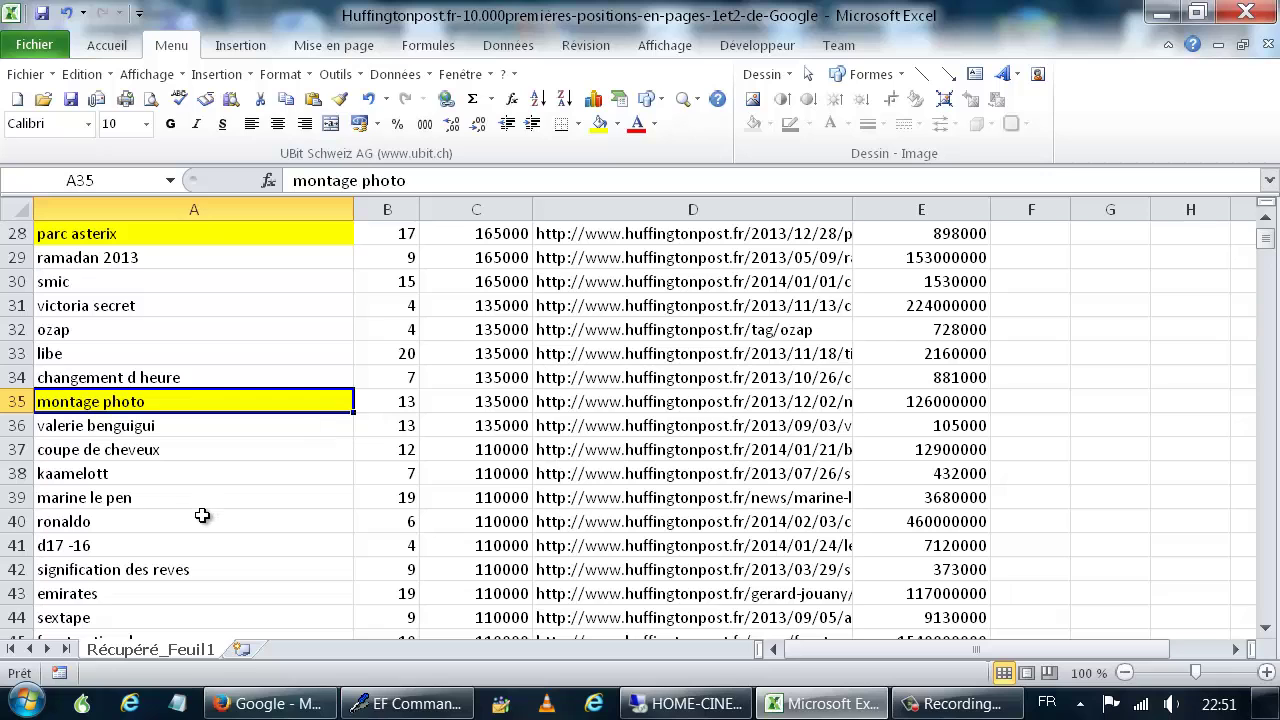
Examine the highlighted keywords tommy hilfiger (A47), poste (A51) and auguste rodin (A74).
{"action": "scroll", "coordinate": [203, 515], "scroll_direction": "down", "scroll_amount": 4}
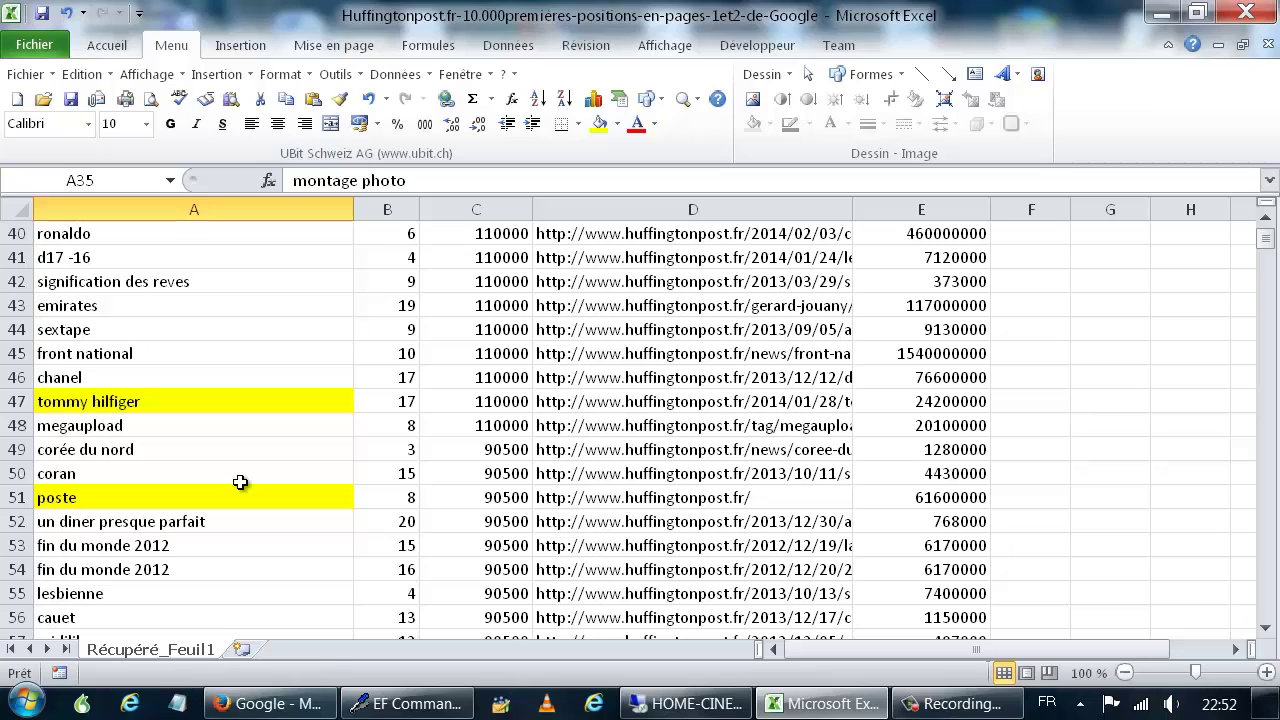
{"action": "left_click", "coordinate": [148, 400]}
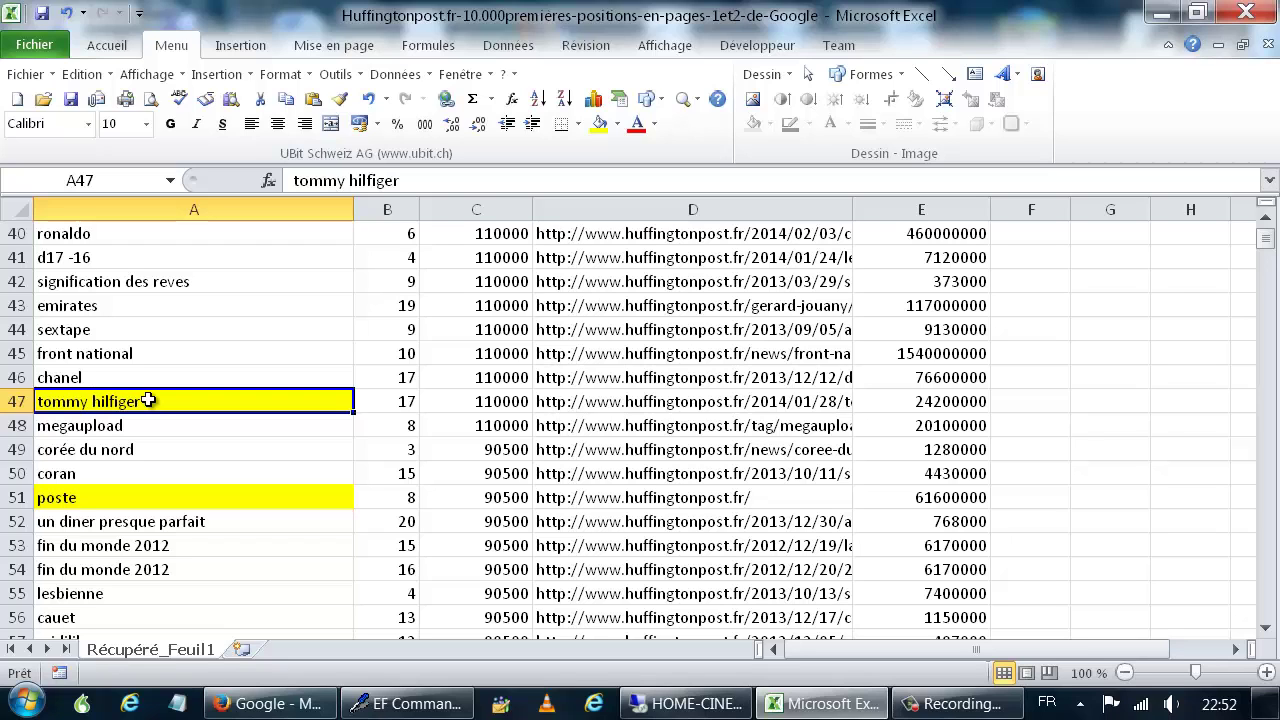
{"action": "scroll", "coordinate": [148, 401], "scroll_direction": "down", "scroll_amount": 2}
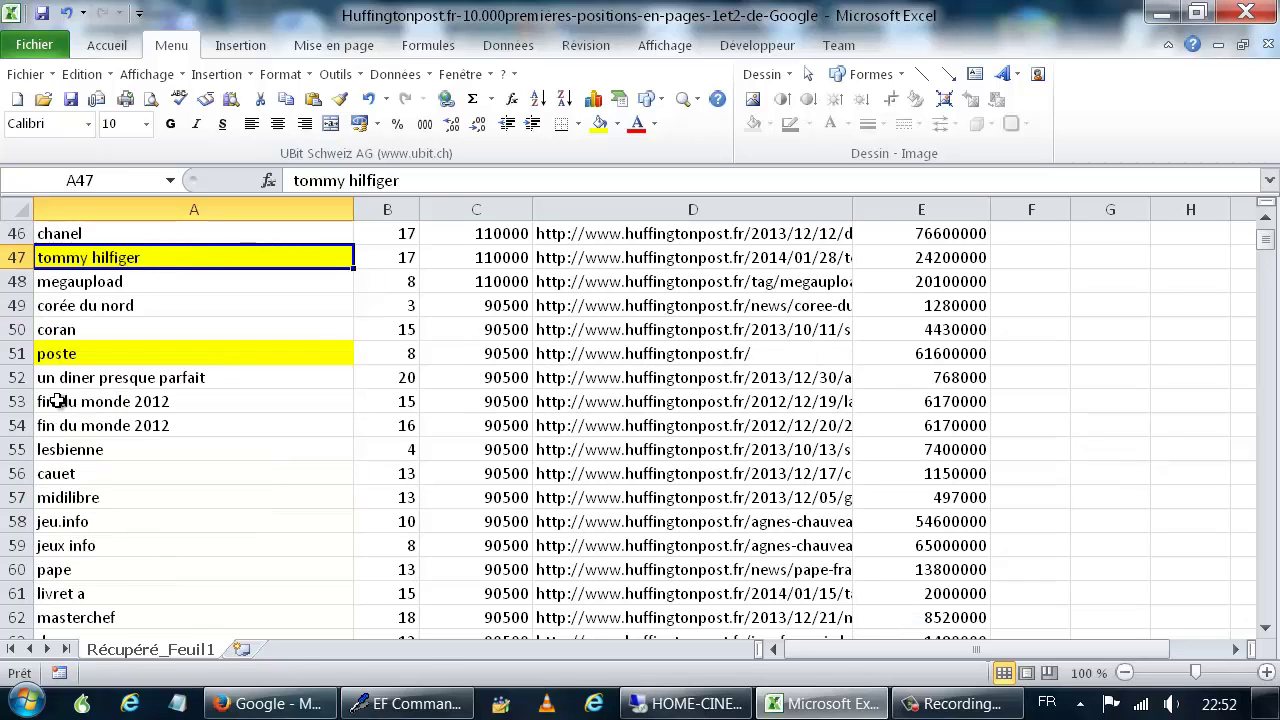
{"action": "left_click", "coordinate": [102, 354]}
{"action": "scroll", "coordinate": [95, 355], "scroll_direction": "down", "scroll_amount": 8}
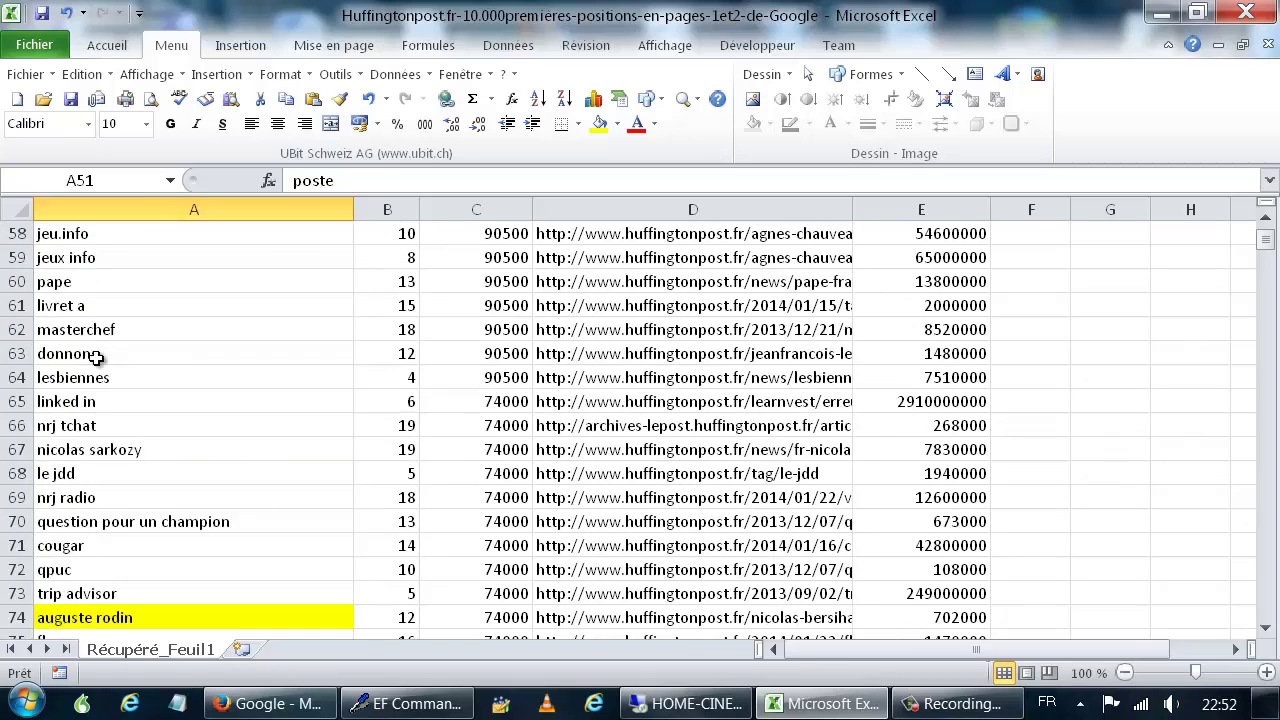
{"action": "left_click", "coordinate": [136, 331]}
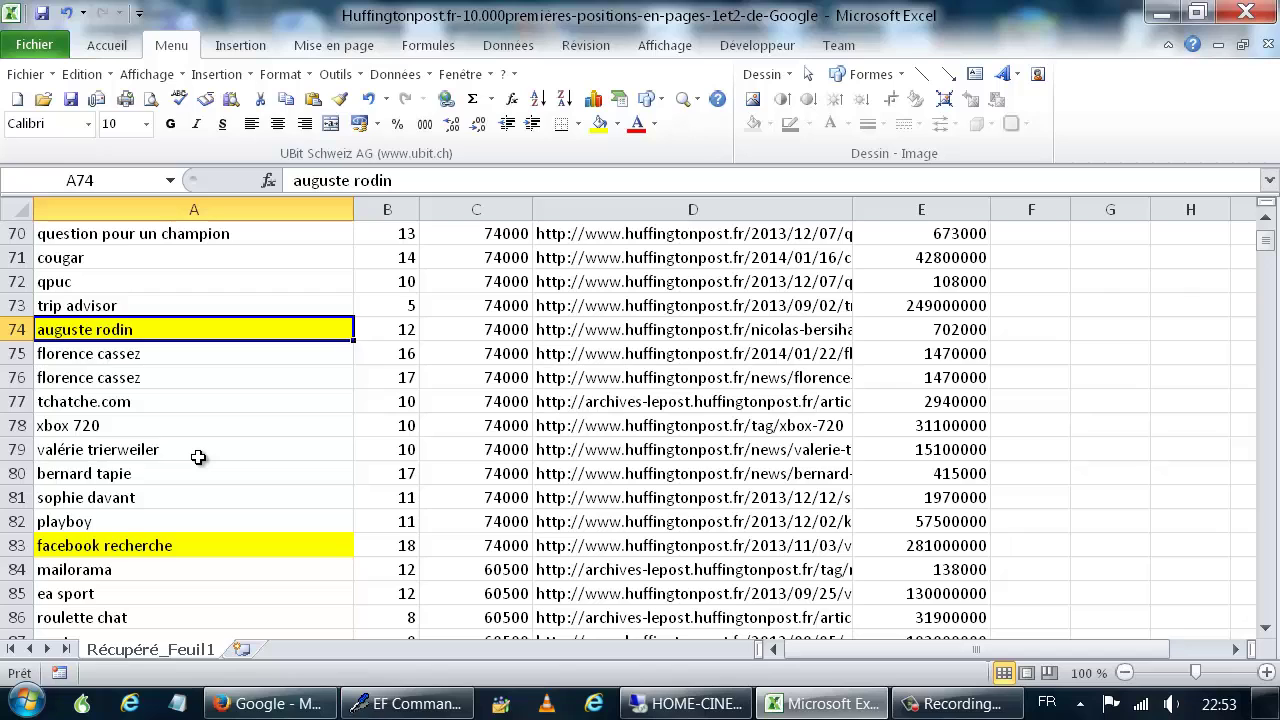
Examine the highlighted keywords facebook recherche (A83), imprimante 3d (A92) and musee orsay (A103).
{"action": "scroll", "coordinate": [198, 457], "scroll_direction": "down", "scroll_amount": 1}
{"action": "left_click", "coordinate": [170, 474]}
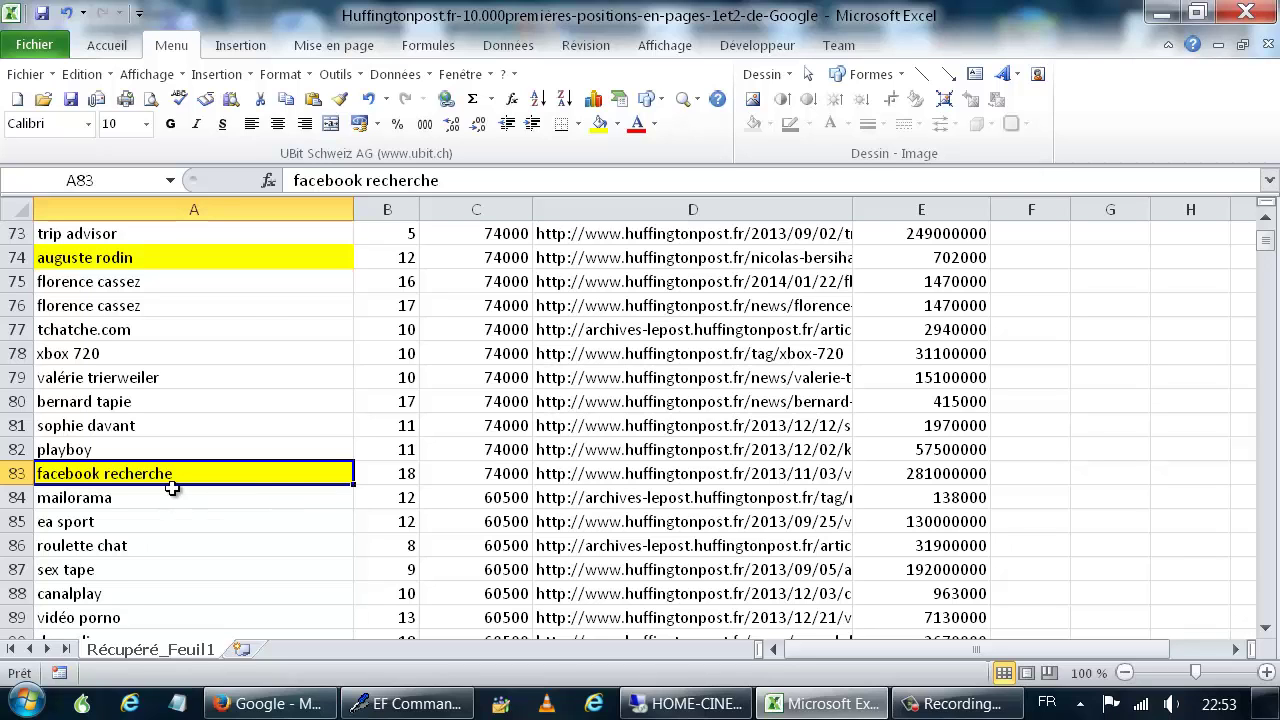
{"action": "scroll", "coordinate": [198, 499], "scroll_direction": "down", "scroll_amount": 4}
{"action": "left_click", "coordinate": [214, 408]}
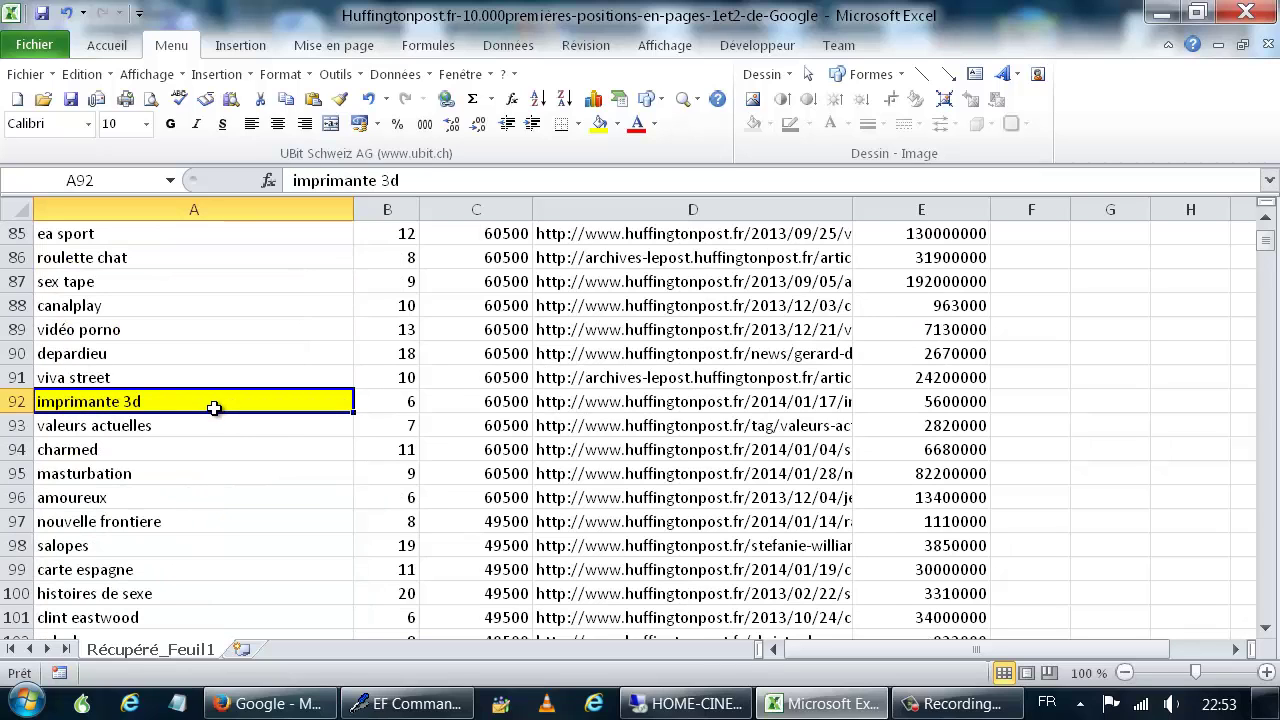
{"action": "scroll", "coordinate": [214, 408], "scroll_direction": "up", "scroll_amount": 2}
{"action": "scroll", "coordinate": [214, 408], "scroll_direction": "down", "scroll_amount": 1}
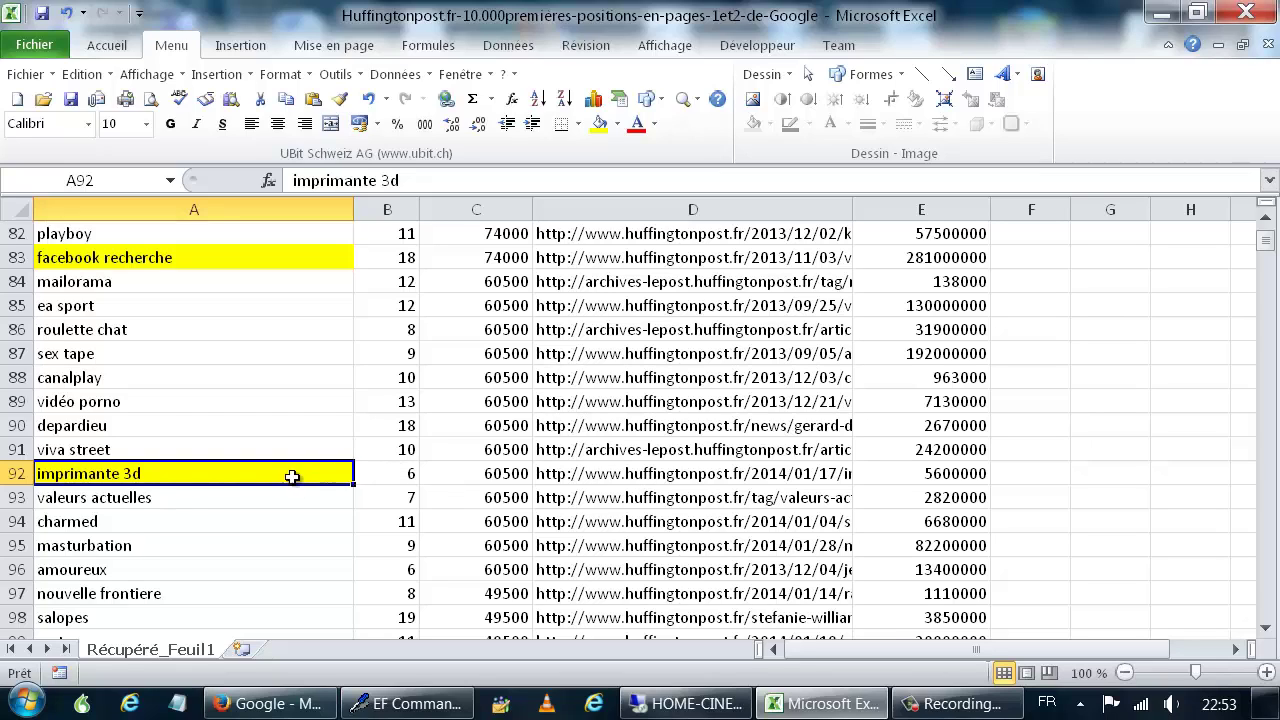
{"action": "scroll", "coordinate": [191, 487], "scroll_direction": "down", "scroll_amount": 2}
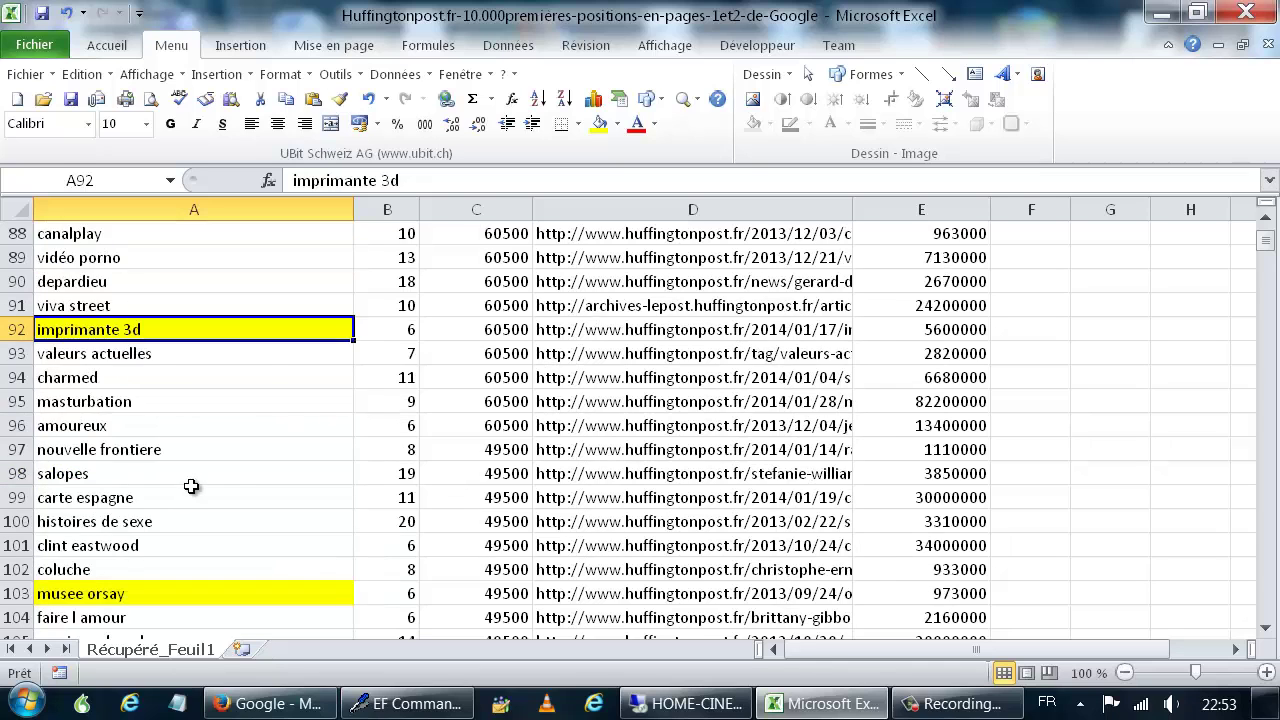
{"action": "scroll", "coordinate": [191, 489], "scroll_direction": "down", "scroll_amount": 2}
{"action": "left_click", "coordinate": [156, 456]}
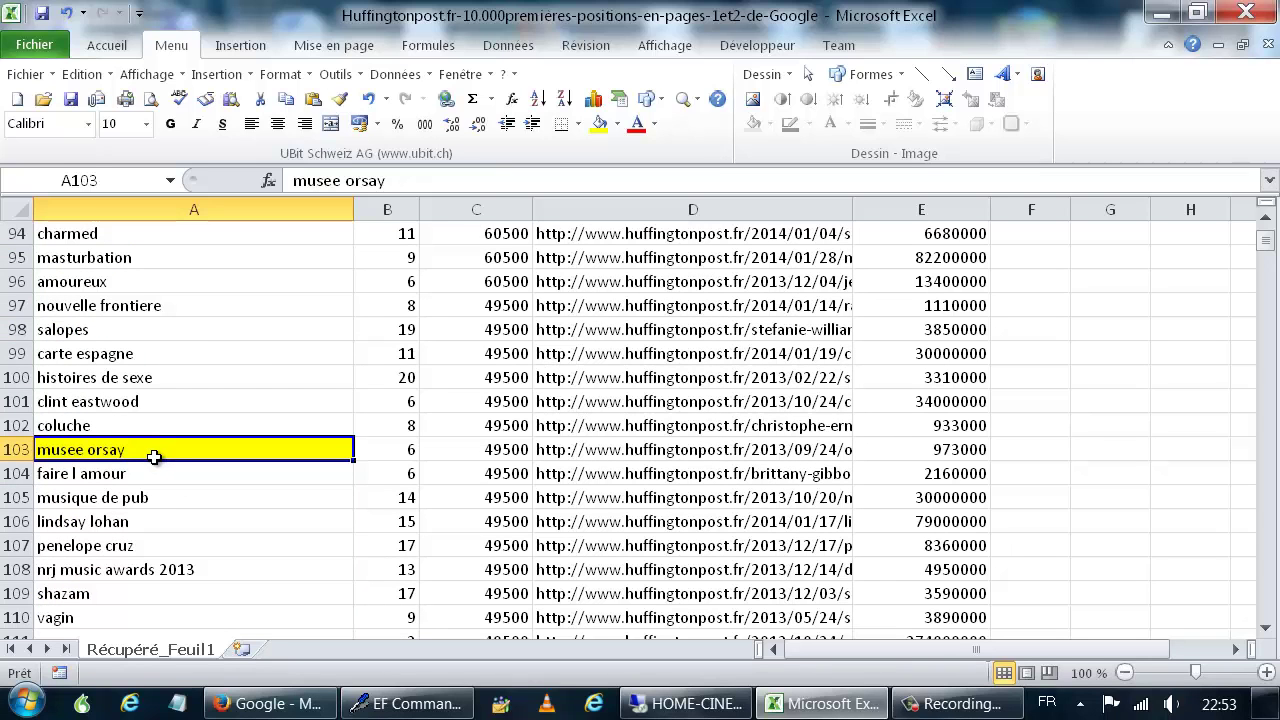
Check the Google positions in column B for the highlighted keywords tva (row 113) and declaration impots (row 124).
{"action": "scroll", "coordinate": [154, 457], "scroll_direction": "down", "scroll_amount": 2}
{"action": "scroll", "coordinate": [154, 457], "scroll_direction": "down", "scroll_amount": 1}
{"action": "left_click", "coordinate": [158, 475]}
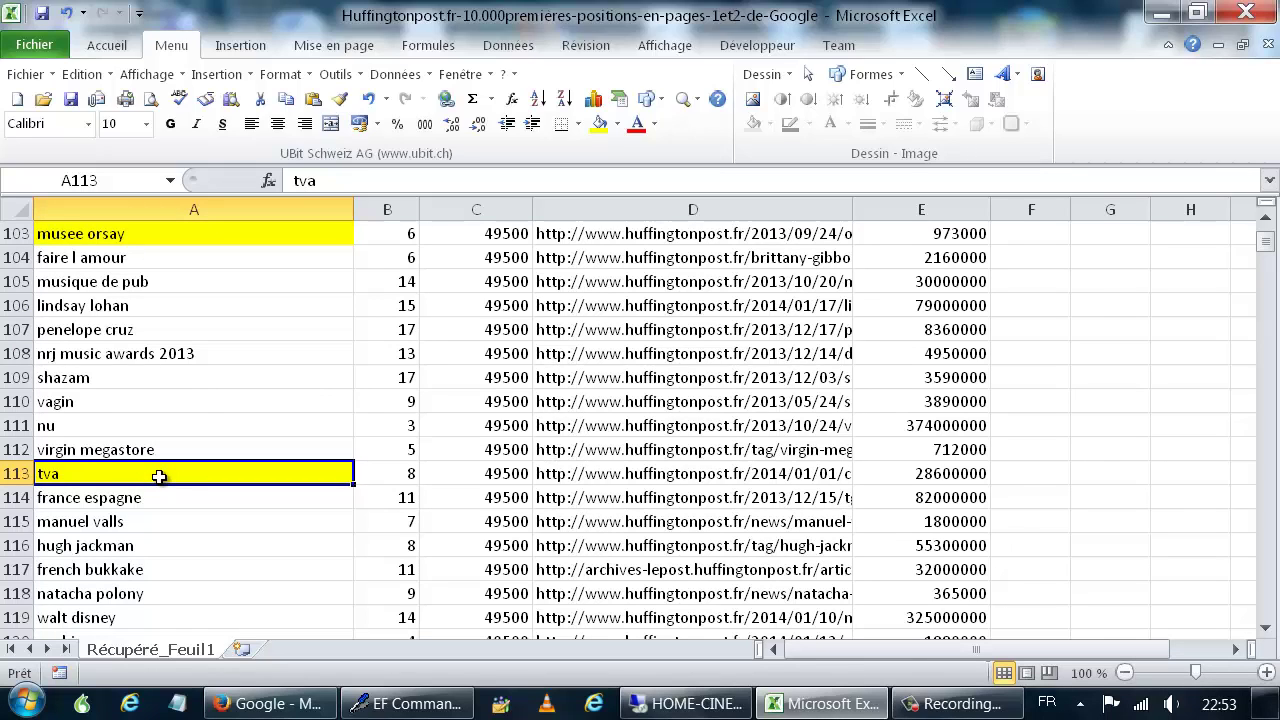
{"action": "left_click", "coordinate": [408, 469]}
{"action": "scroll", "coordinate": [325, 470], "scroll_direction": "down", "scroll_amount": 3}
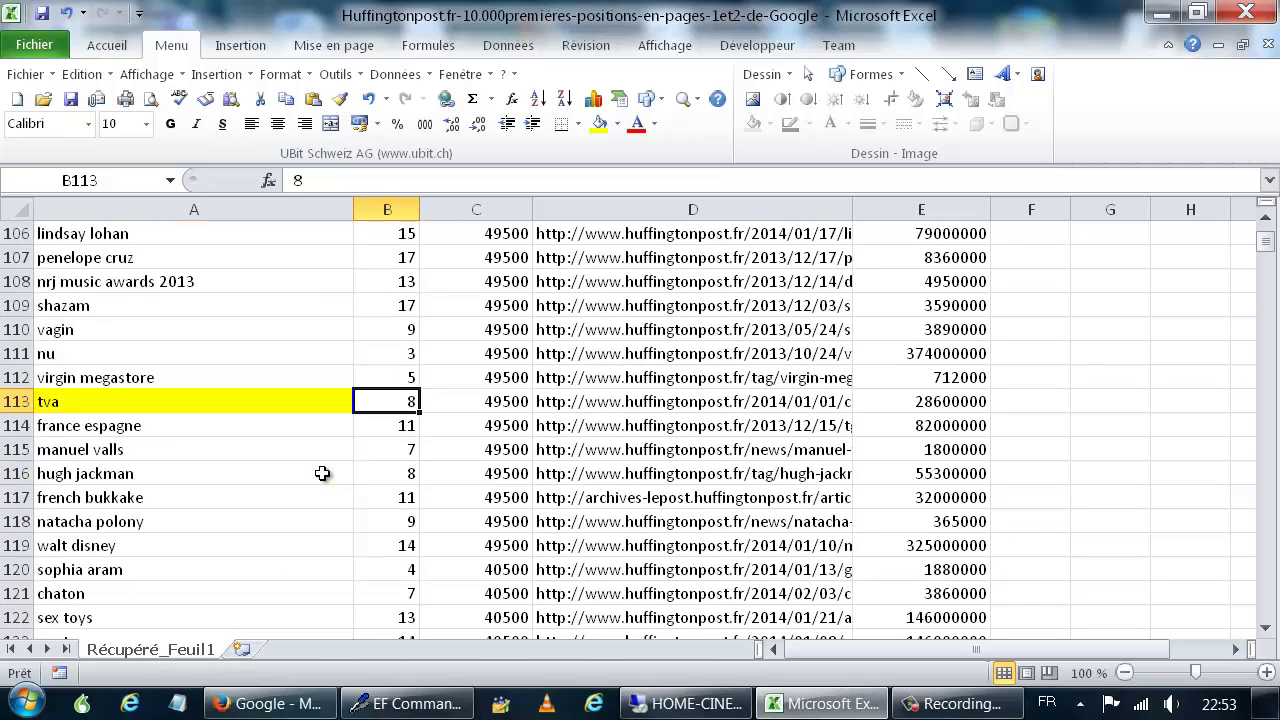
{"action": "left_click", "coordinate": [252, 523]}
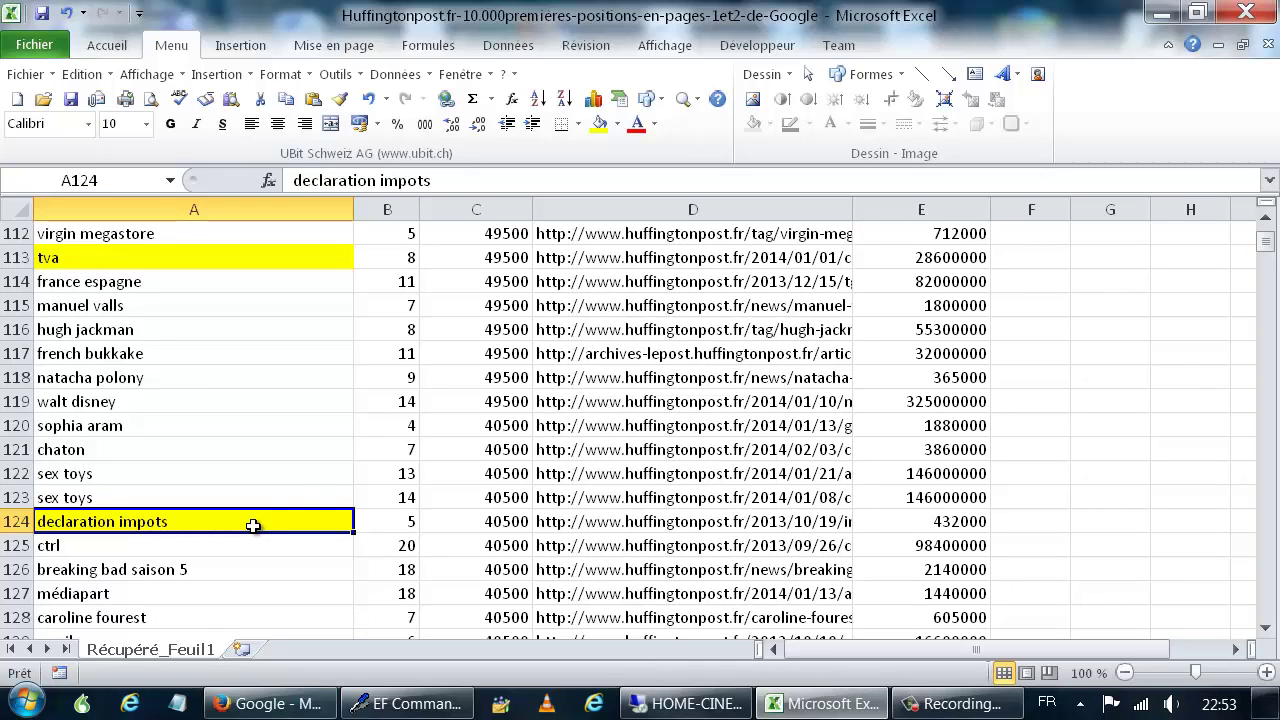
{"action": "left_click", "coordinate": [400, 527]}
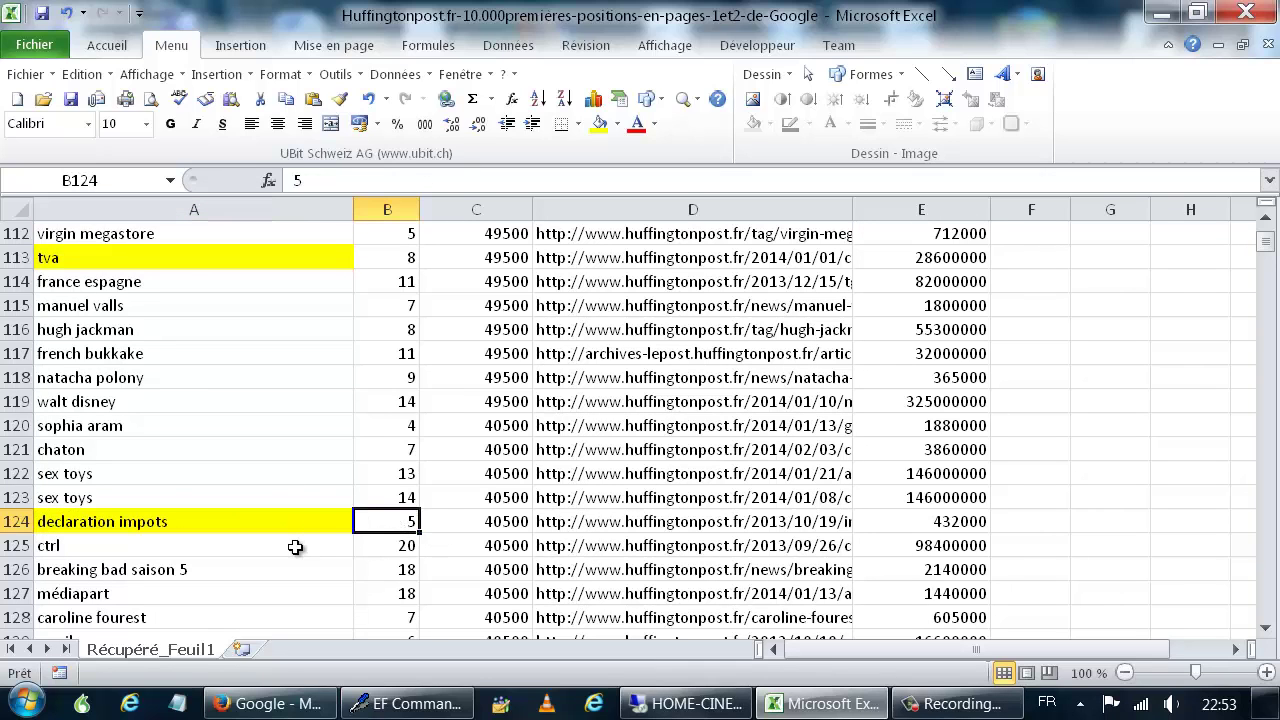
Examine the highlighted keywords photo montage (A152), wimbledon 2013 (A165) and simulation impots (A177).
{"action": "scroll", "coordinate": [296, 546], "scroll_direction": "down", "scroll_amount": 8}
{"action": "scroll", "coordinate": [298, 549], "scroll_direction": "down", "scroll_amount": 2}
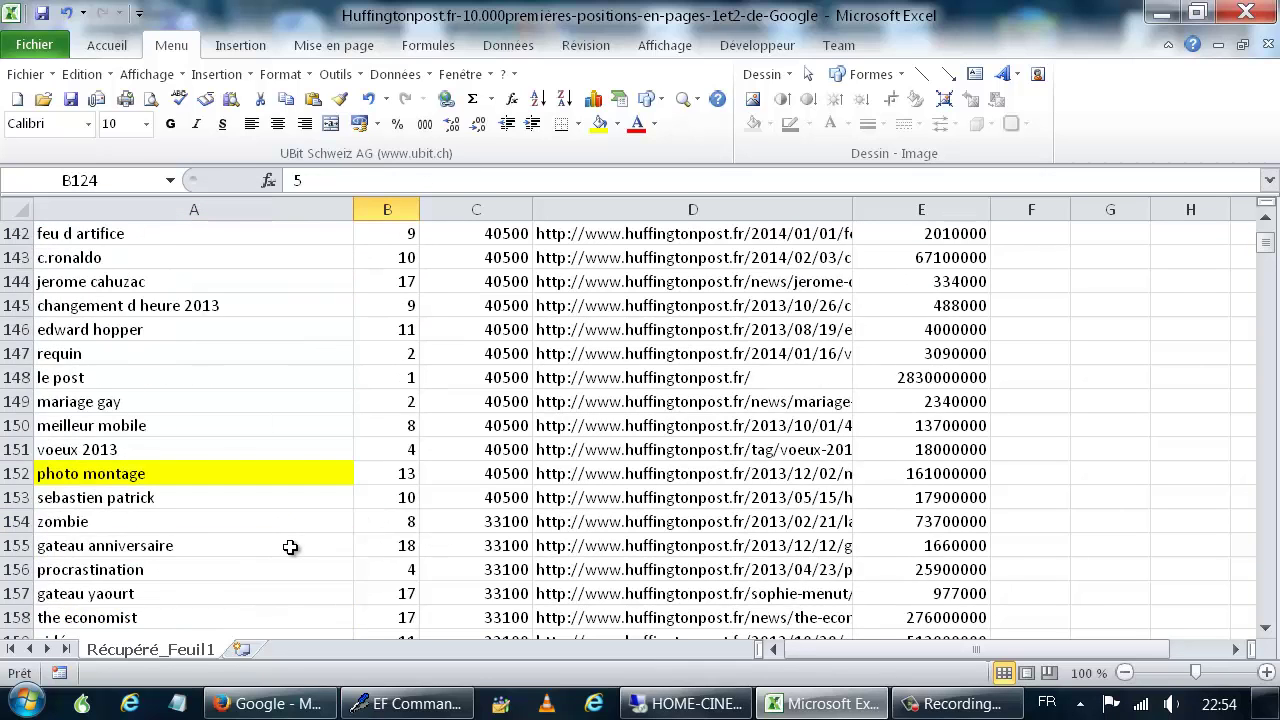
{"action": "left_click", "coordinate": [211, 473]}
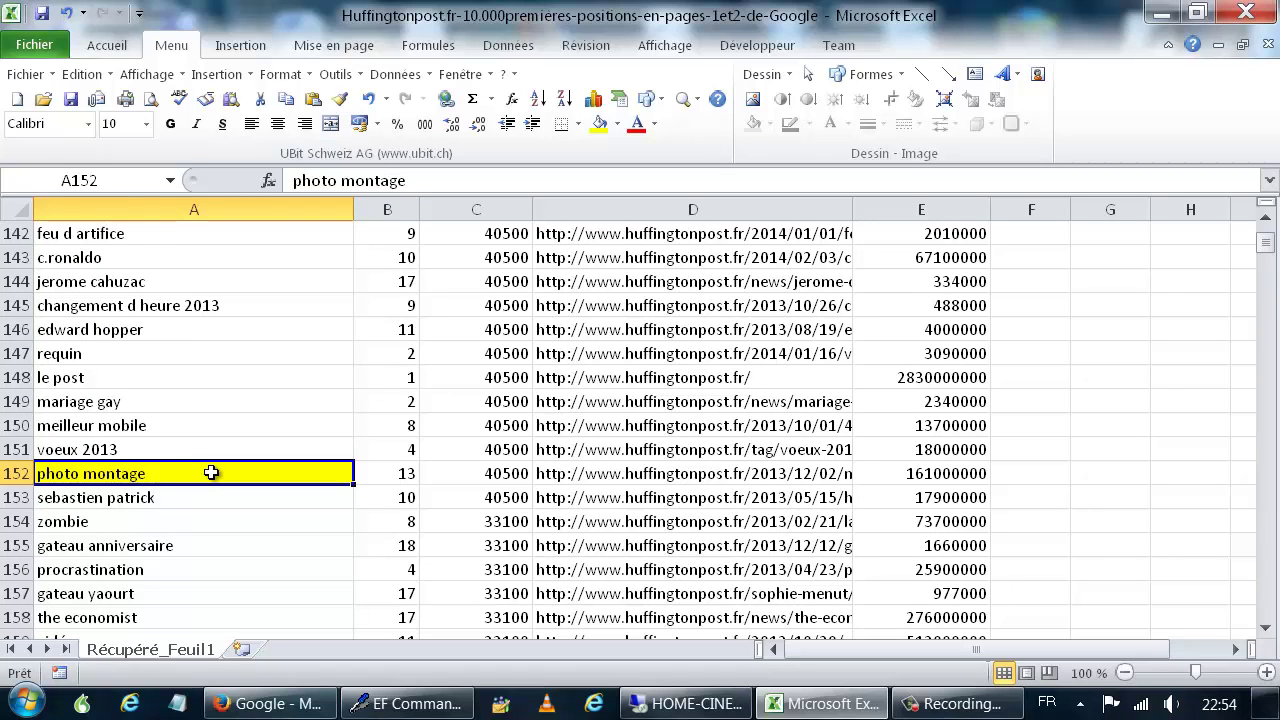
{"action": "scroll", "coordinate": [213, 471], "scroll_direction": "down", "scroll_amount": 4}
{"action": "scroll", "coordinate": [215, 469], "scroll_direction": "down", "scroll_amount": 1}
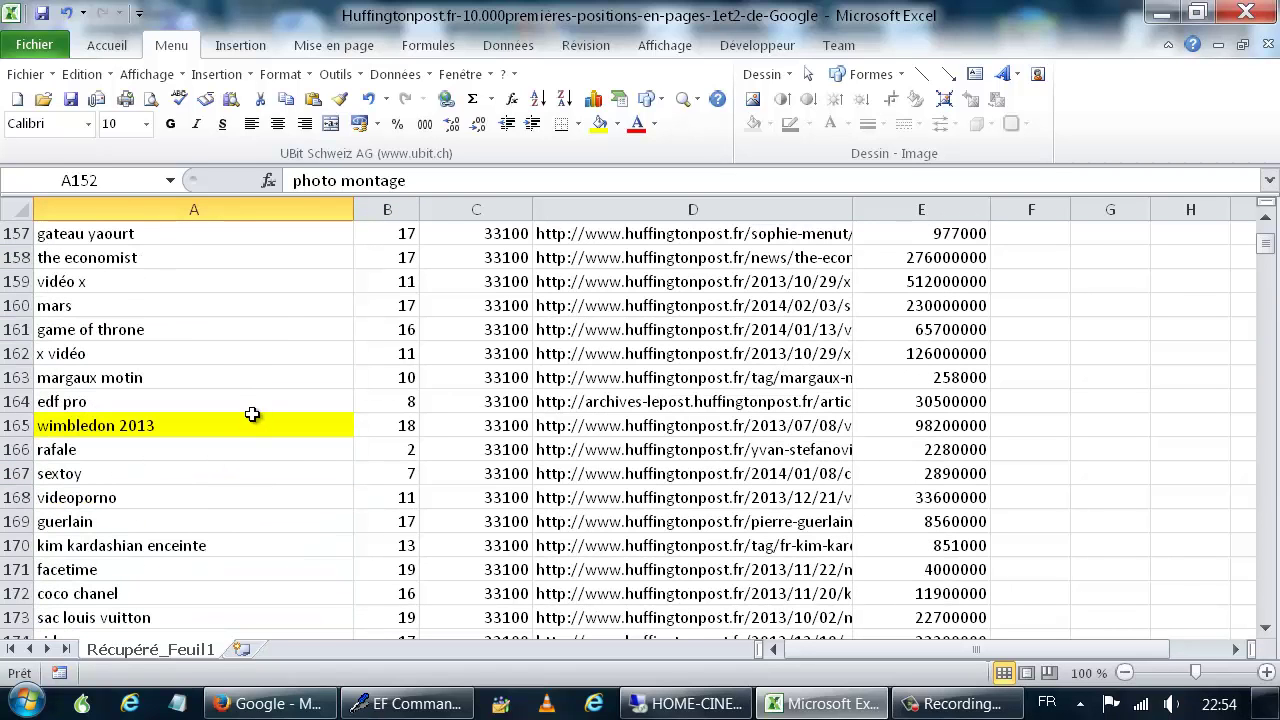
{"action": "left_click", "coordinate": [221, 427]}
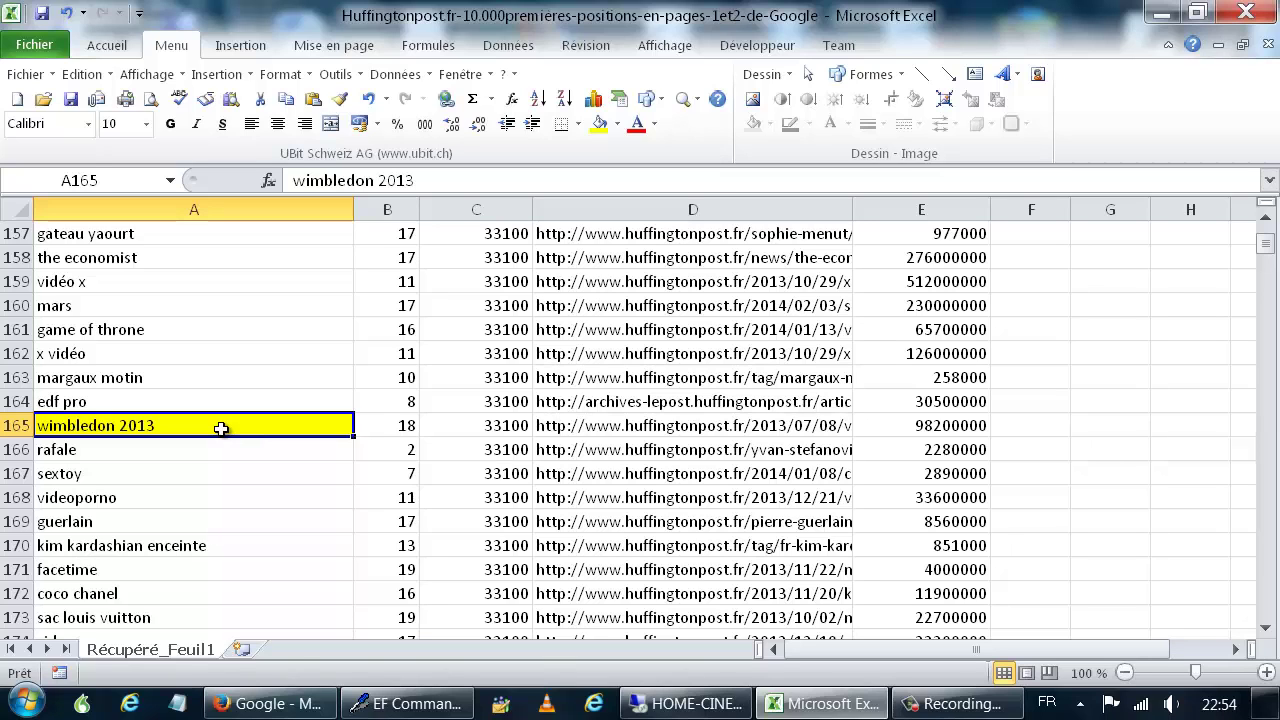
{"action": "scroll", "coordinate": [220, 430], "scroll_direction": "down", "scroll_amount": 4}
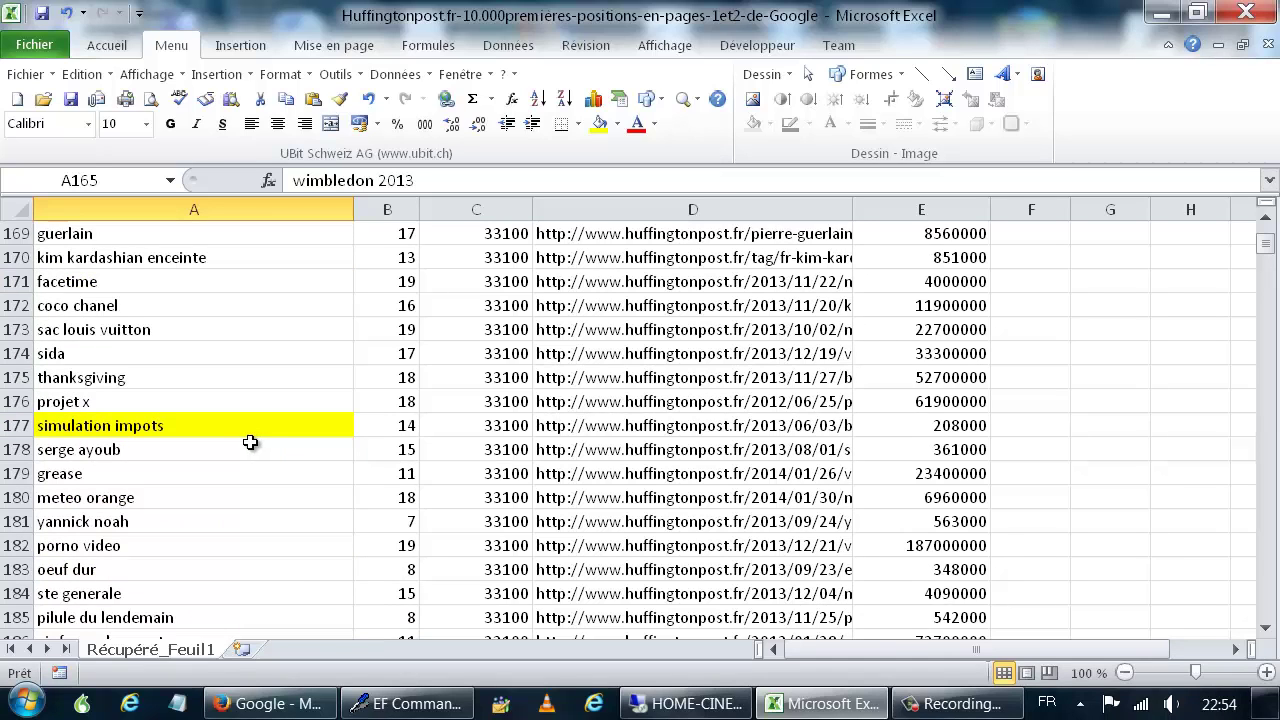
{"action": "left_click", "coordinate": [214, 431]}
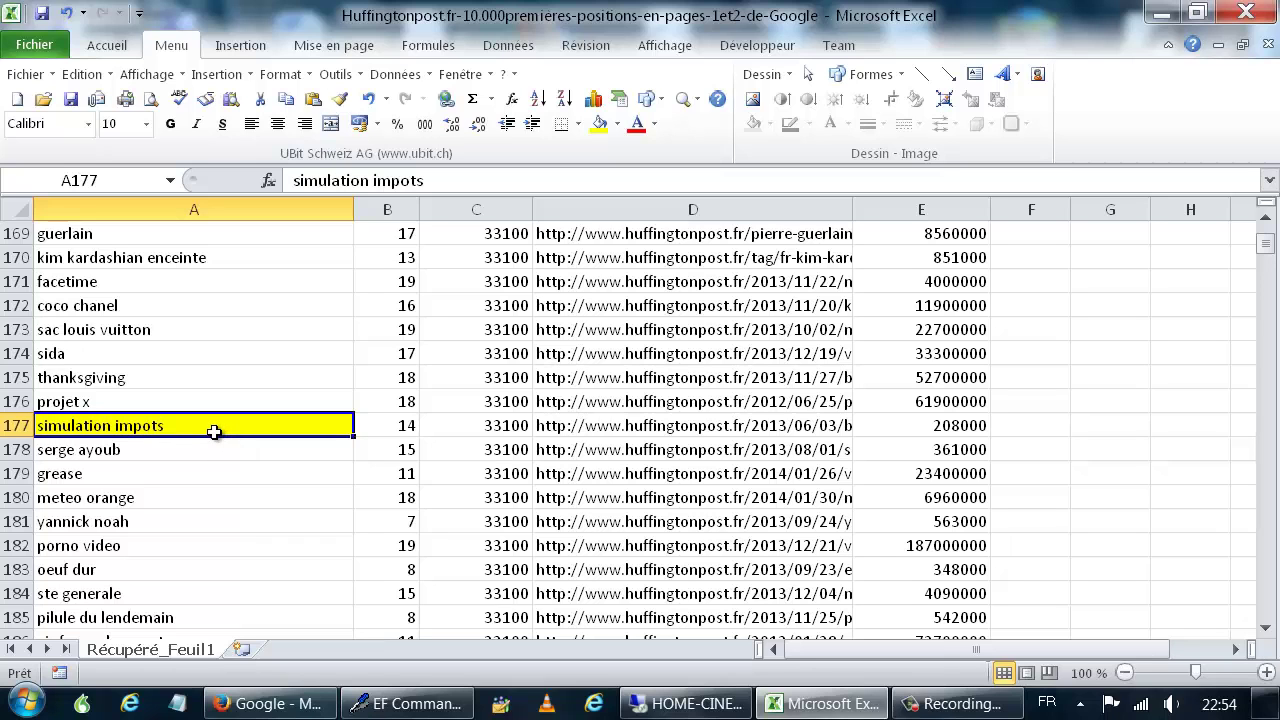
Examine the highlighted keyword anorexie (A224) and look through the keywords below it to about row 269.
{"action": "scroll", "coordinate": [241, 417], "scroll_direction": "down", "scroll_amount": 6}
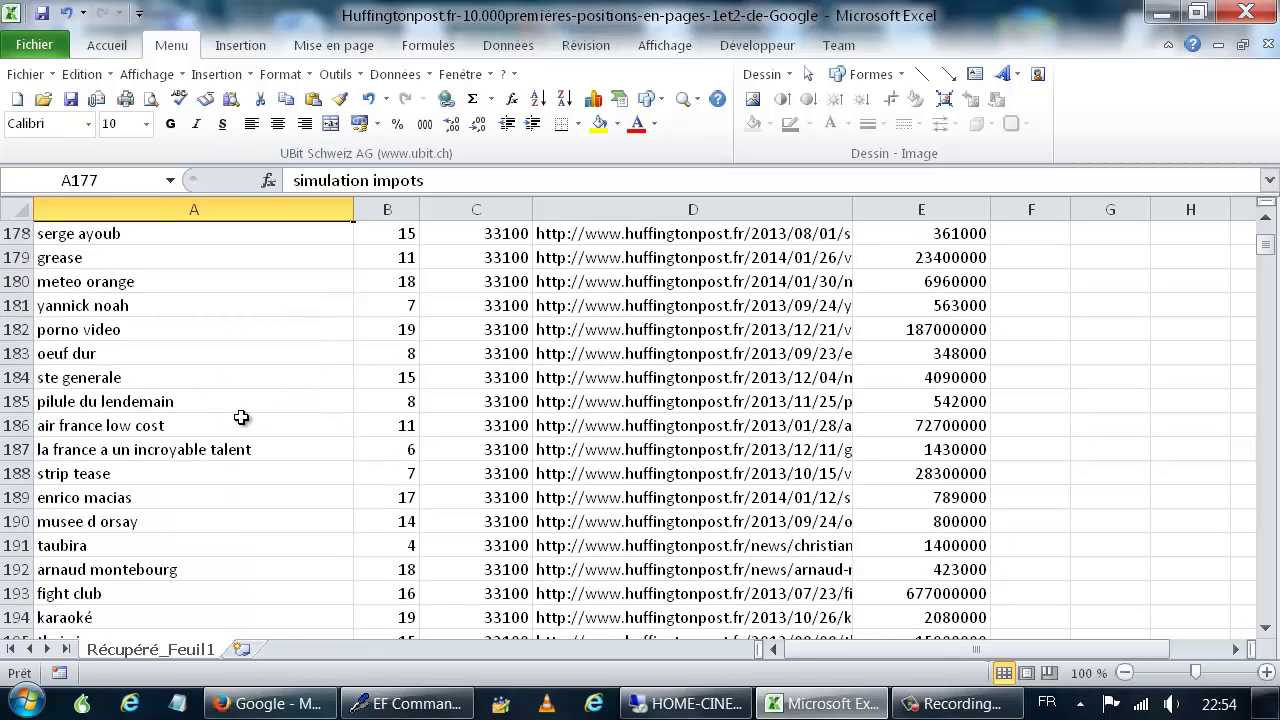
{"action": "scroll", "coordinate": [241, 417], "scroll_direction": "down", "scroll_amount": 1}
{"action": "scroll", "coordinate": [237, 422], "scroll_direction": "down", "scroll_amount": 3}
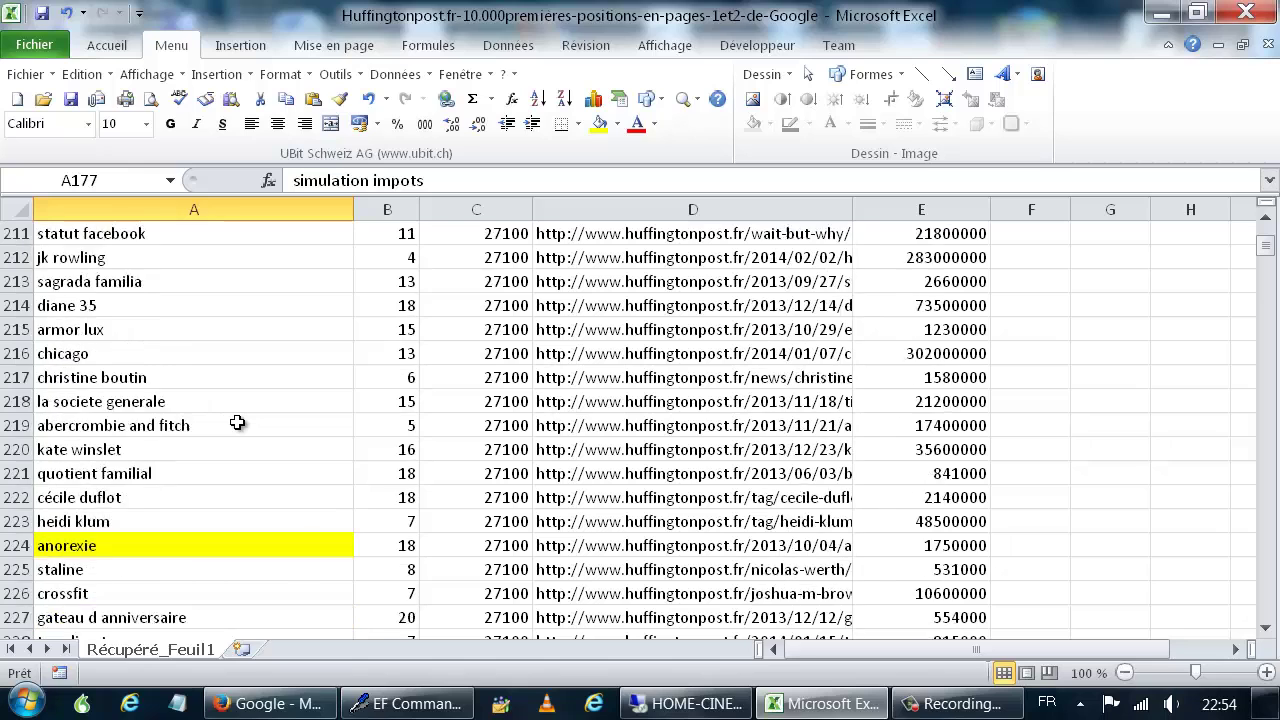
{"action": "left_click", "coordinate": [186, 476]}
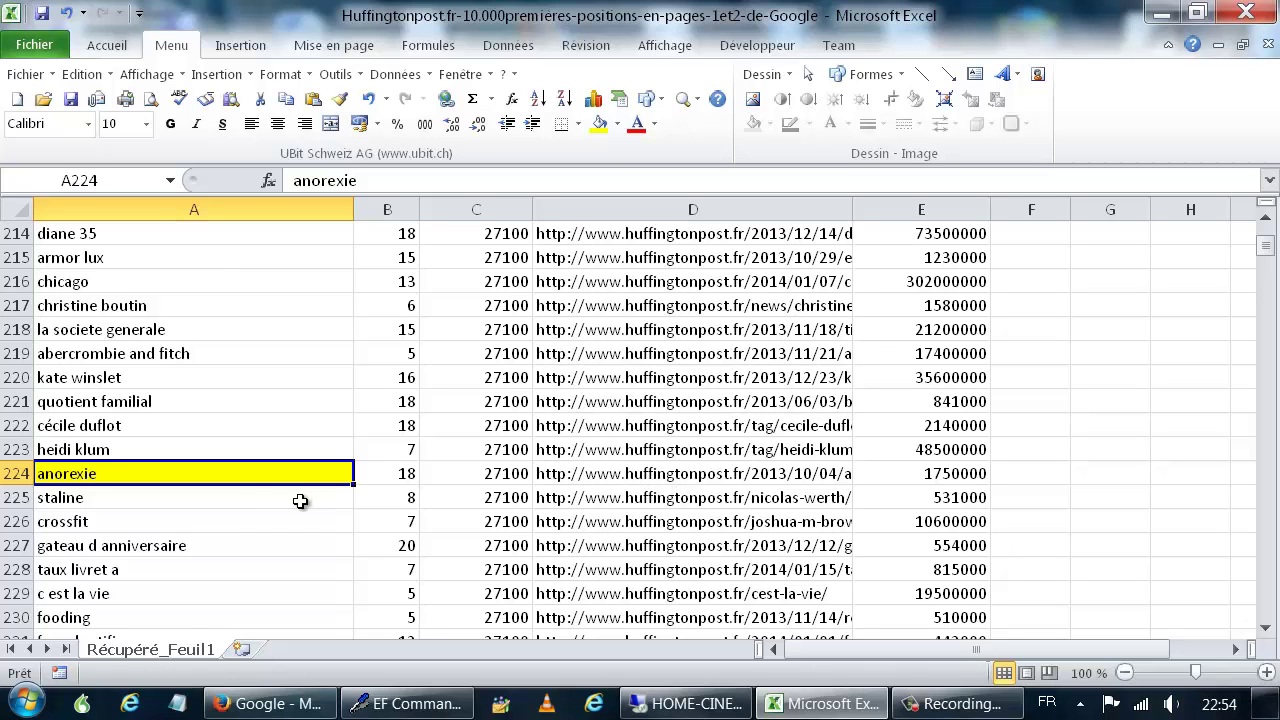
{"action": "scroll", "coordinate": [257, 502], "scroll_direction": "down", "scroll_amount": 2}
{"action": "scroll", "coordinate": [257, 502], "scroll_direction": "down", "scroll_amount": 9}
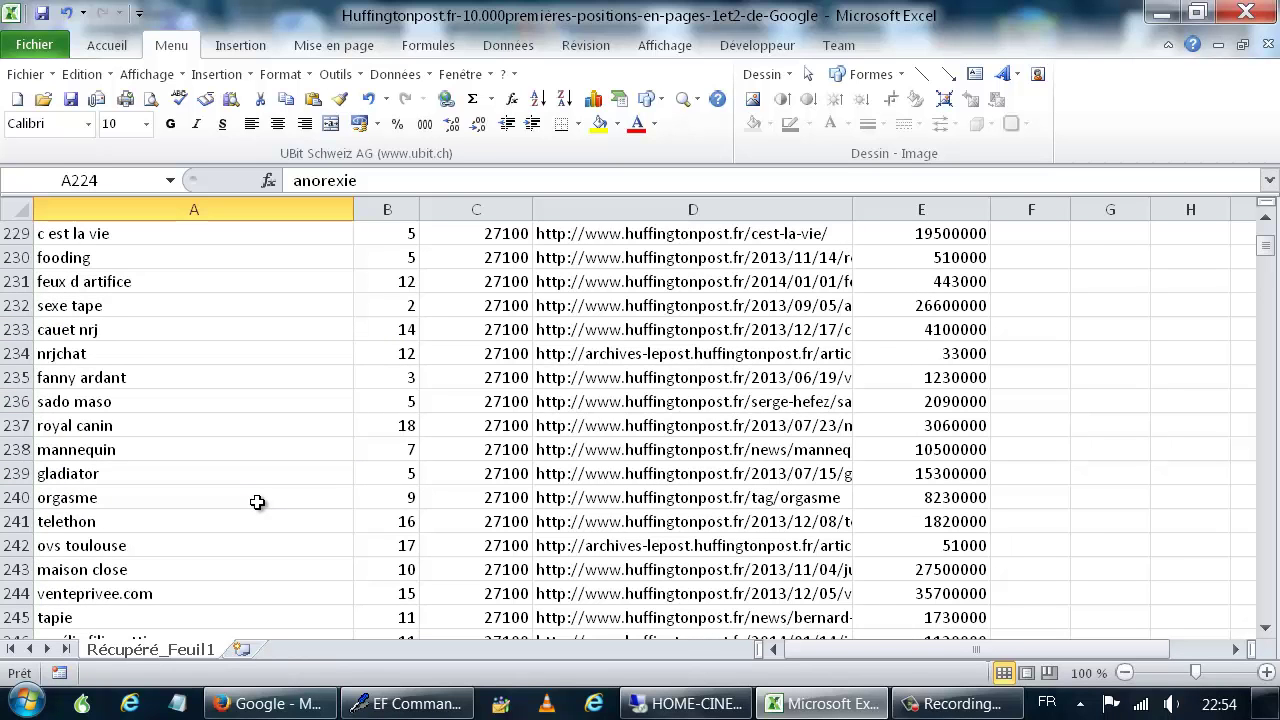
{"action": "scroll", "coordinate": [258, 501], "scroll_direction": "up", "scroll_amount": 8}
{"action": "scroll", "coordinate": [258, 500], "scroll_direction": "down", "scroll_amount": 13}
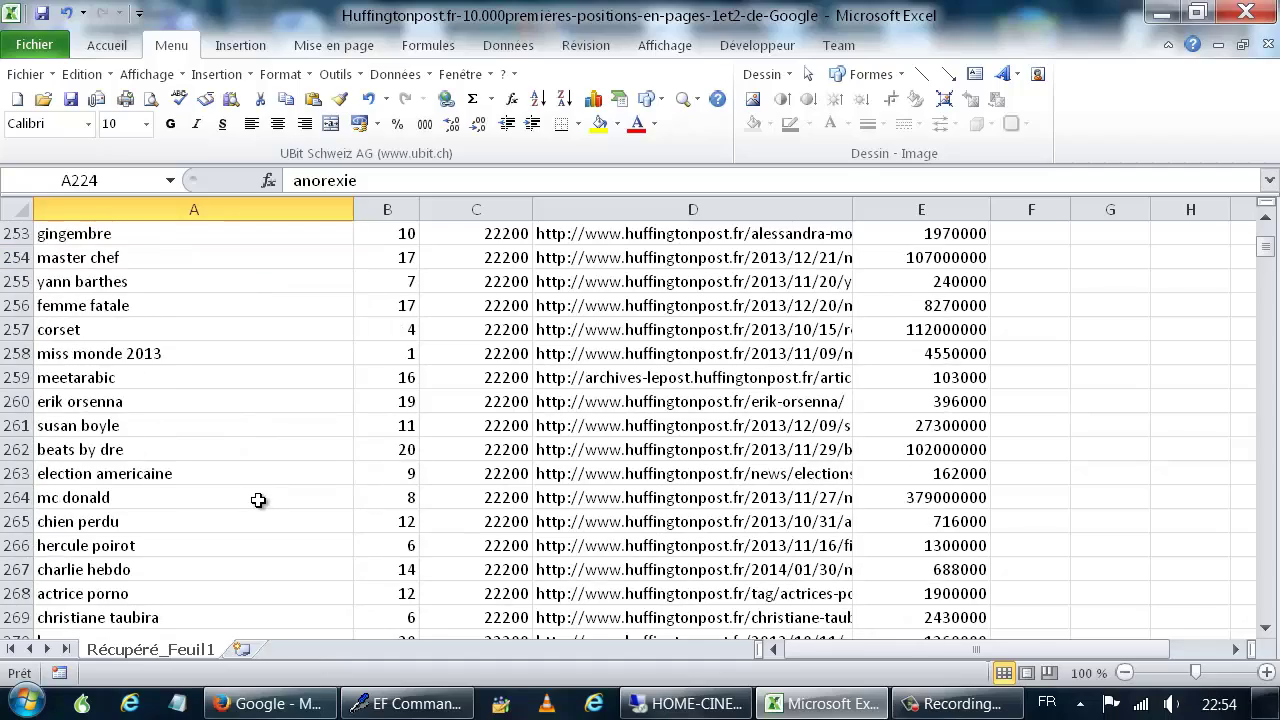
{"action": "scroll", "coordinate": [258, 497], "scroll_direction": "up", "scroll_amount": 14}
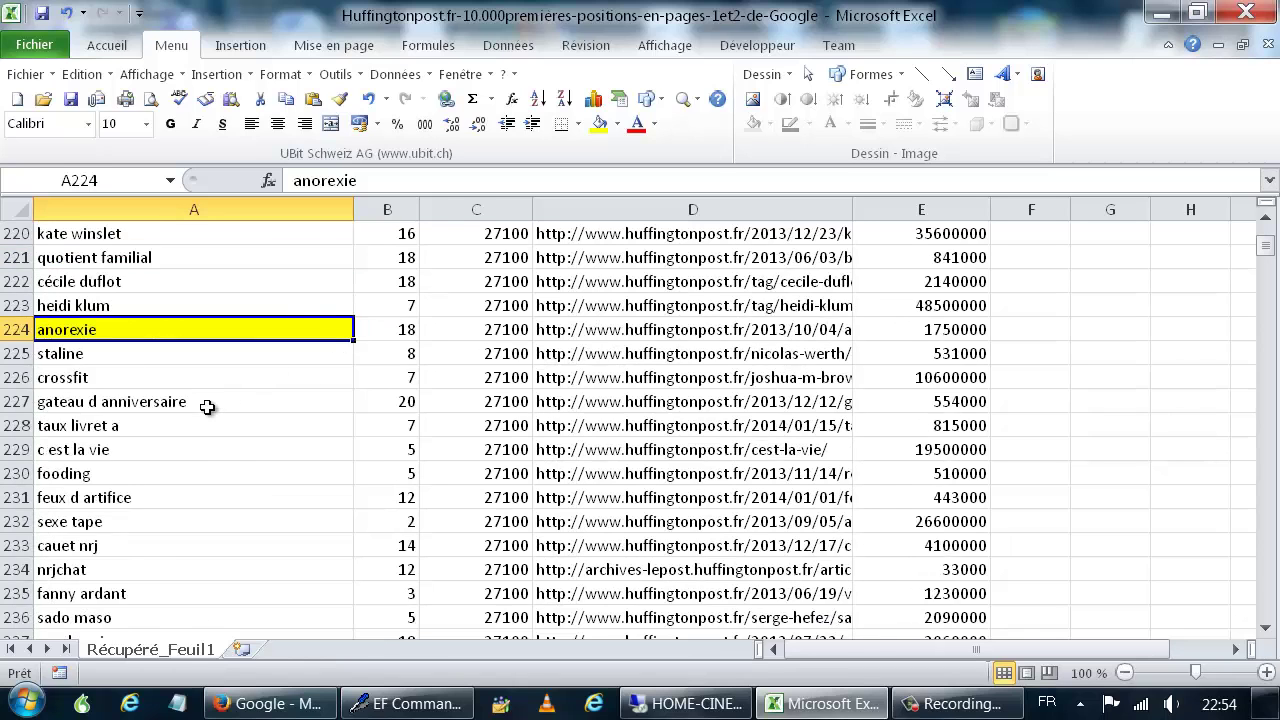
Look through the keywords below anorexie, past the highlighted addidas (A322), and select the highlighted keyword boulimie (A362).
{"action": "scroll", "coordinate": [207, 408], "scroll_direction": "down", "scroll_amount": 6}
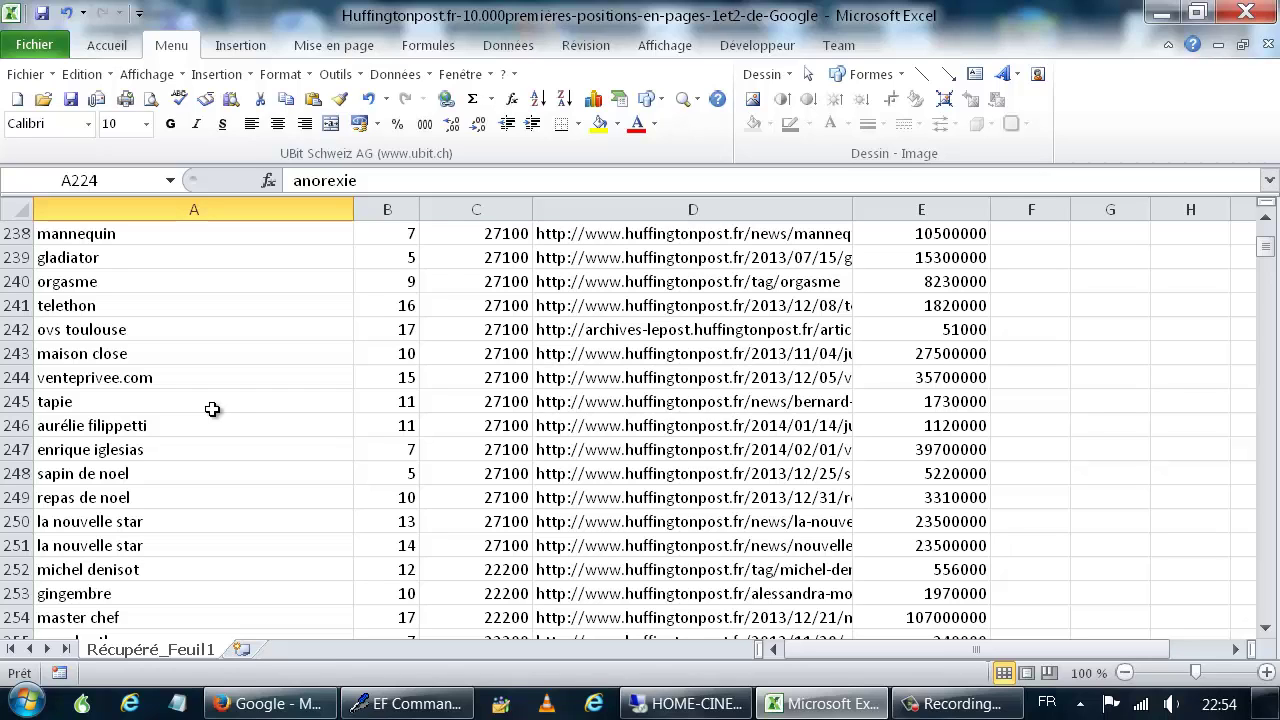
{"action": "scroll", "coordinate": [160, 415], "scroll_direction": "down", "scroll_amount": 8}
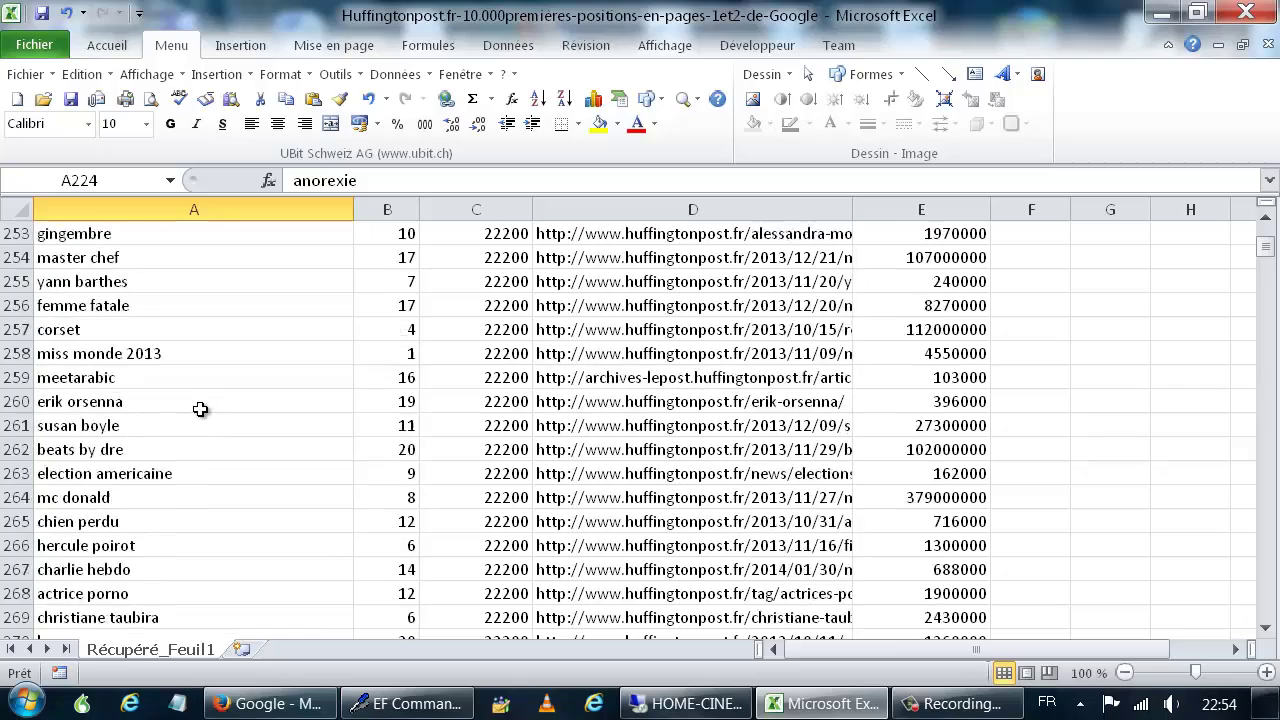
{"action": "scroll", "coordinate": [197, 412], "scroll_direction": "down", "scroll_amount": 10}
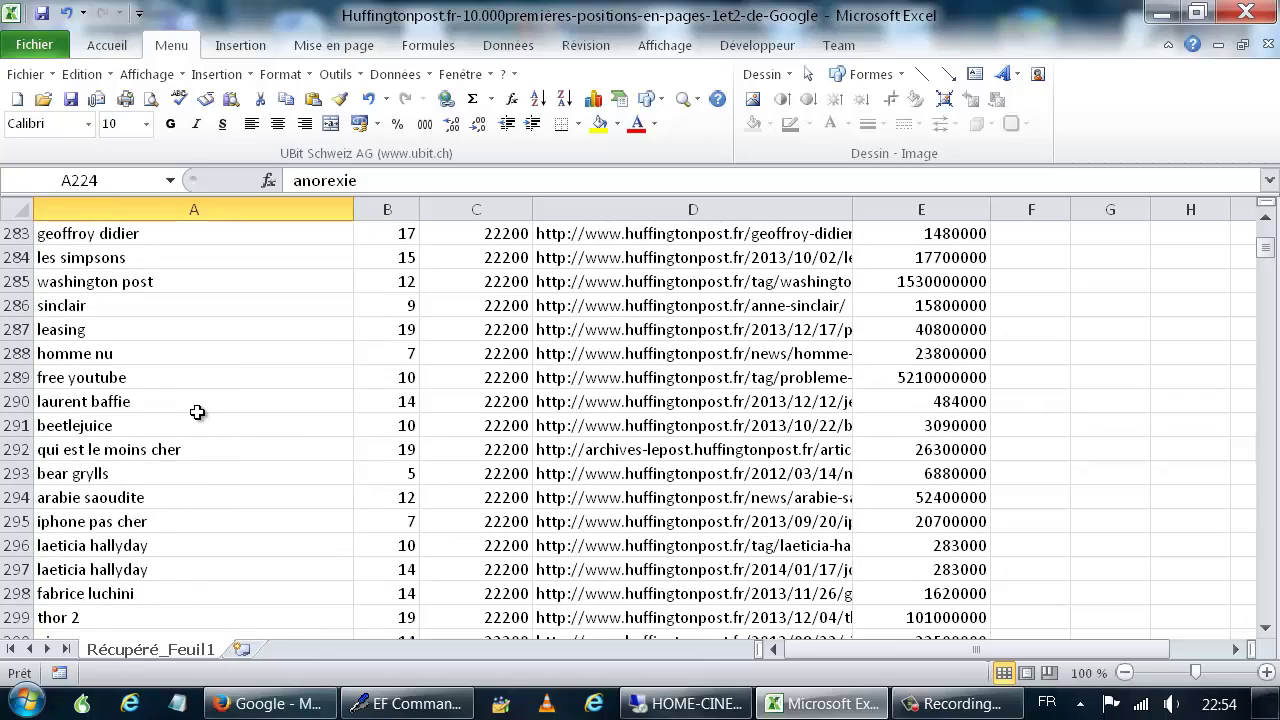
{"action": "scroll", "coordinate": [197, 412], "scroll_direction": "down", "scroll_amount": 7}
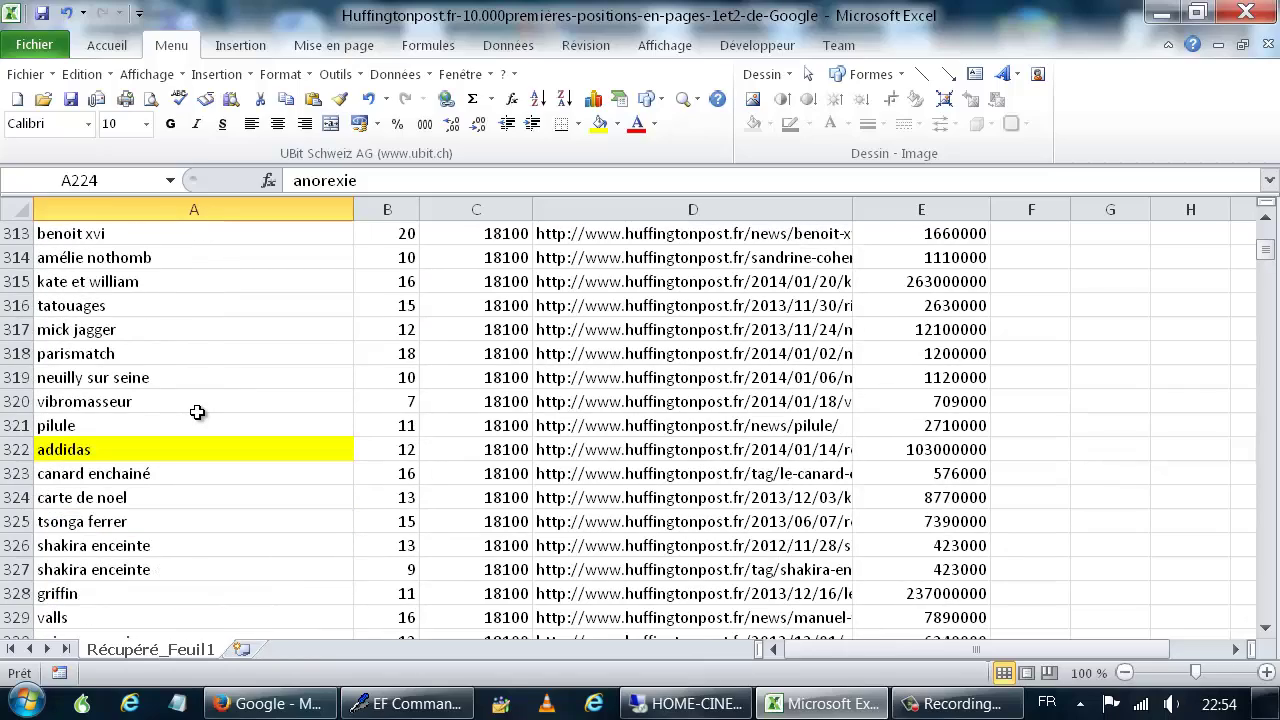
{"action": "scroll", "coordinate": [190, 435], "scroll_direction": "down", "scroll_amount": 13}
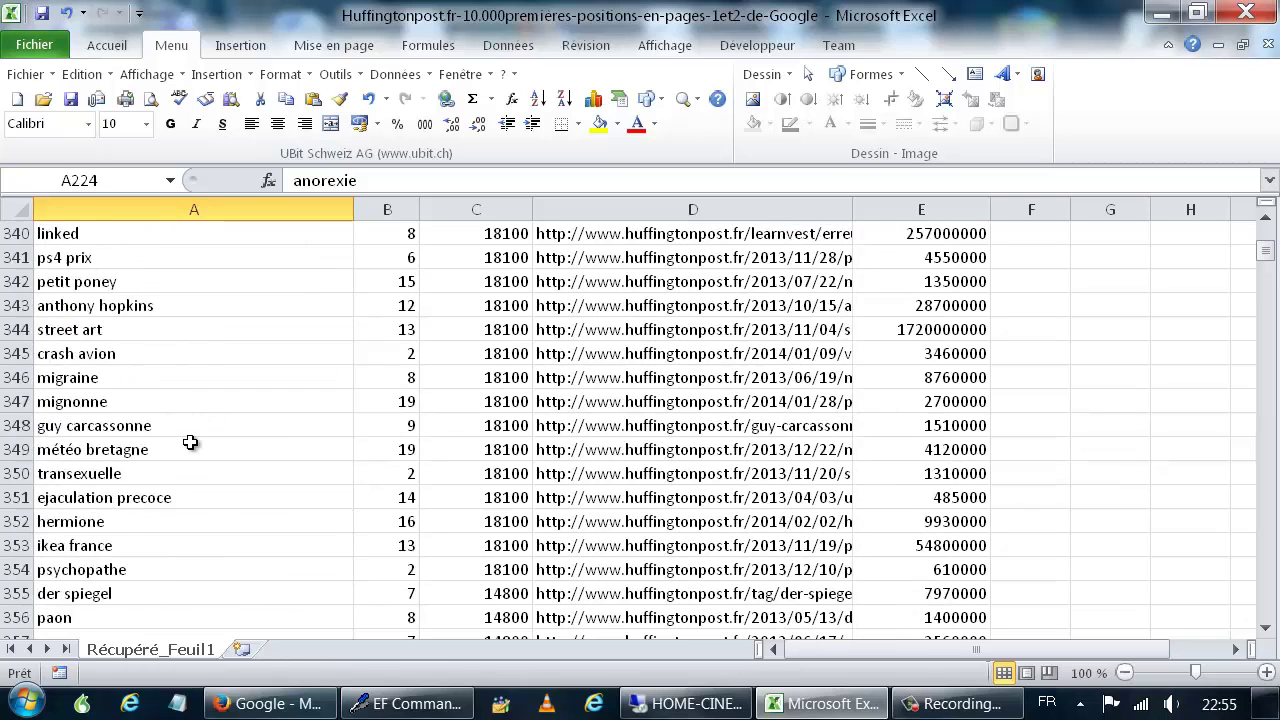
{"action": "left_click", "coordinate": [190, 472]}
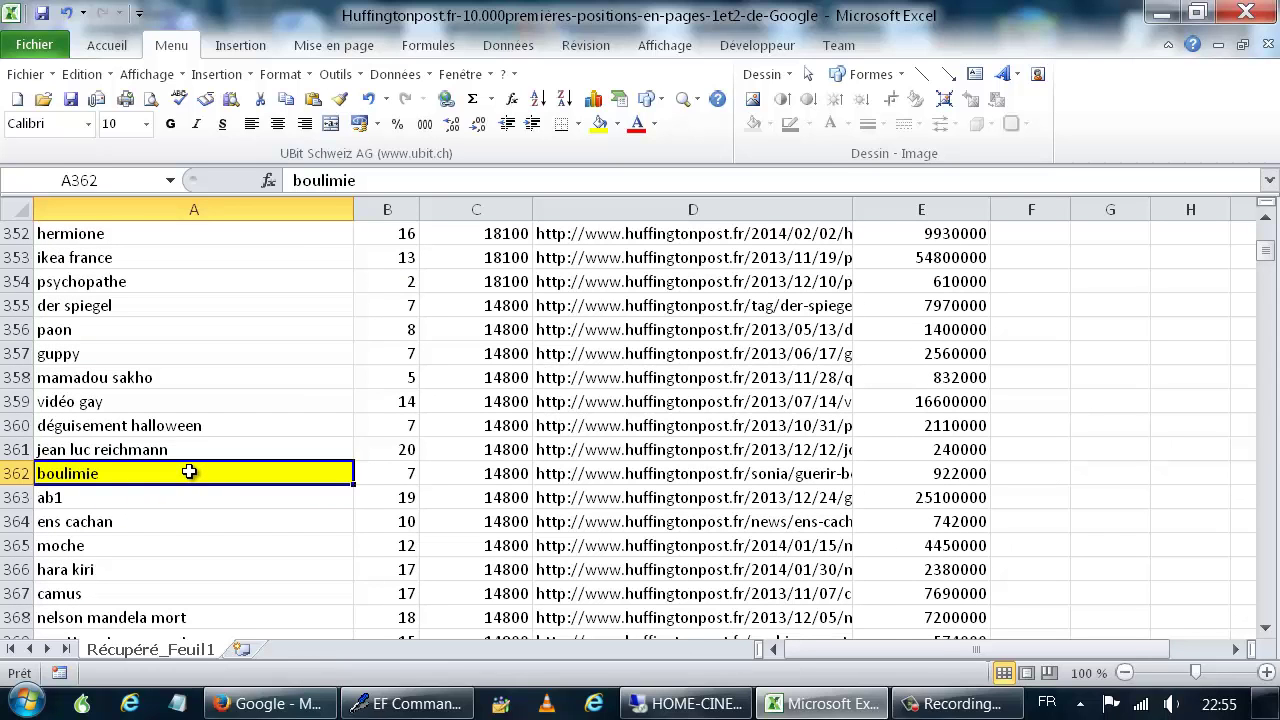
Copy the boulimie page URL from D362 and load it in the empty new tab in Firefox.
{"action": "left_click", "coordinate": [592, 477]}
{"action": "right_click", "coordinate": [592, 477]}
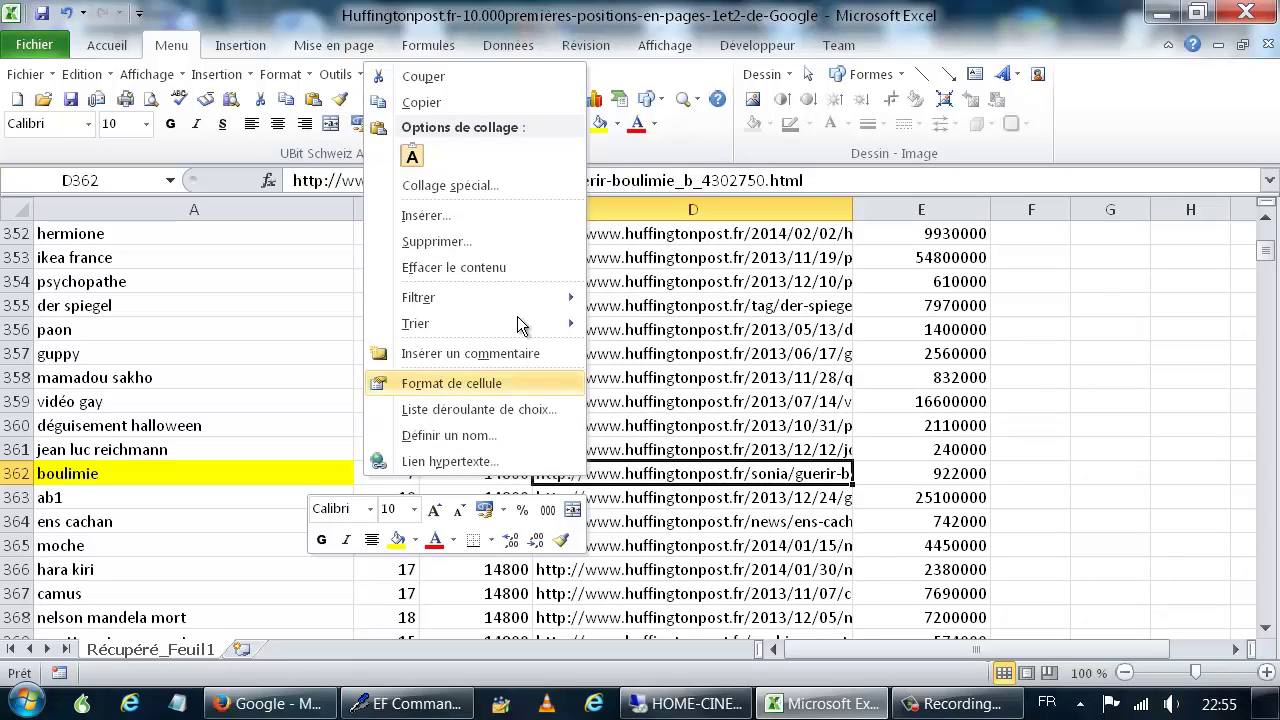
{"action": "left_click", "coordinate": [446, 108]}
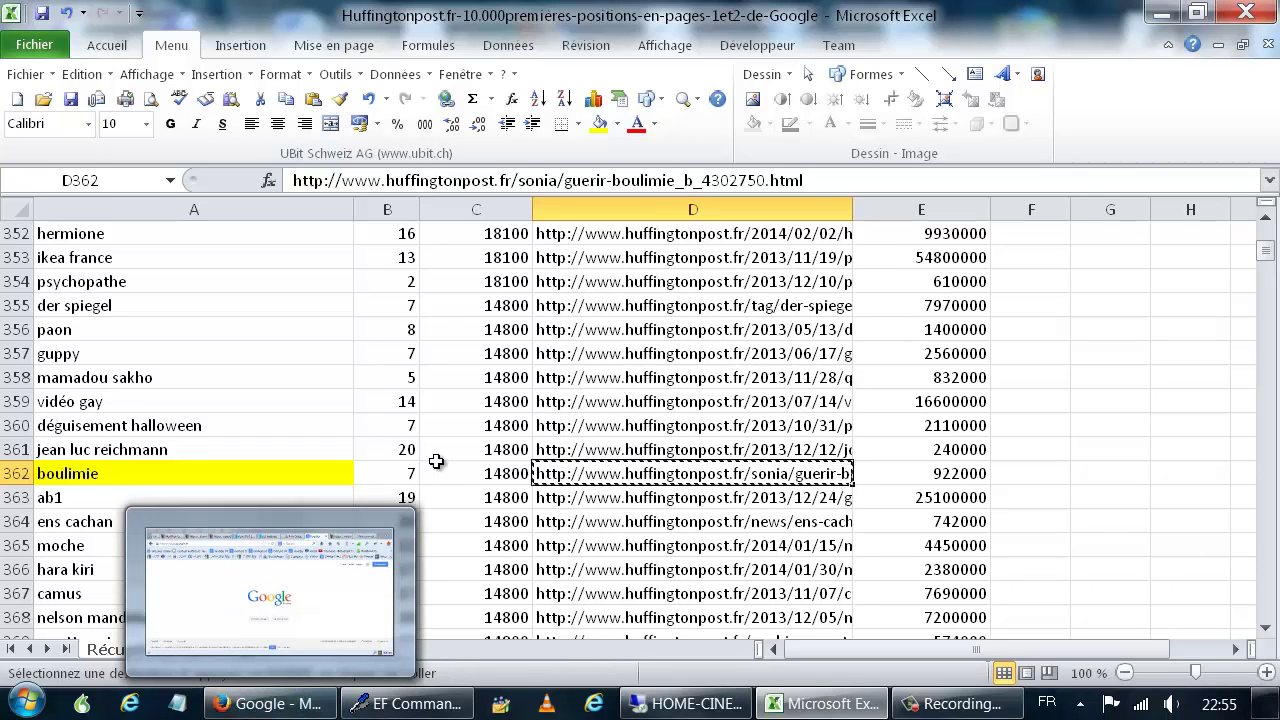
{"action": "left_click", "coordinate": [274, 712]}
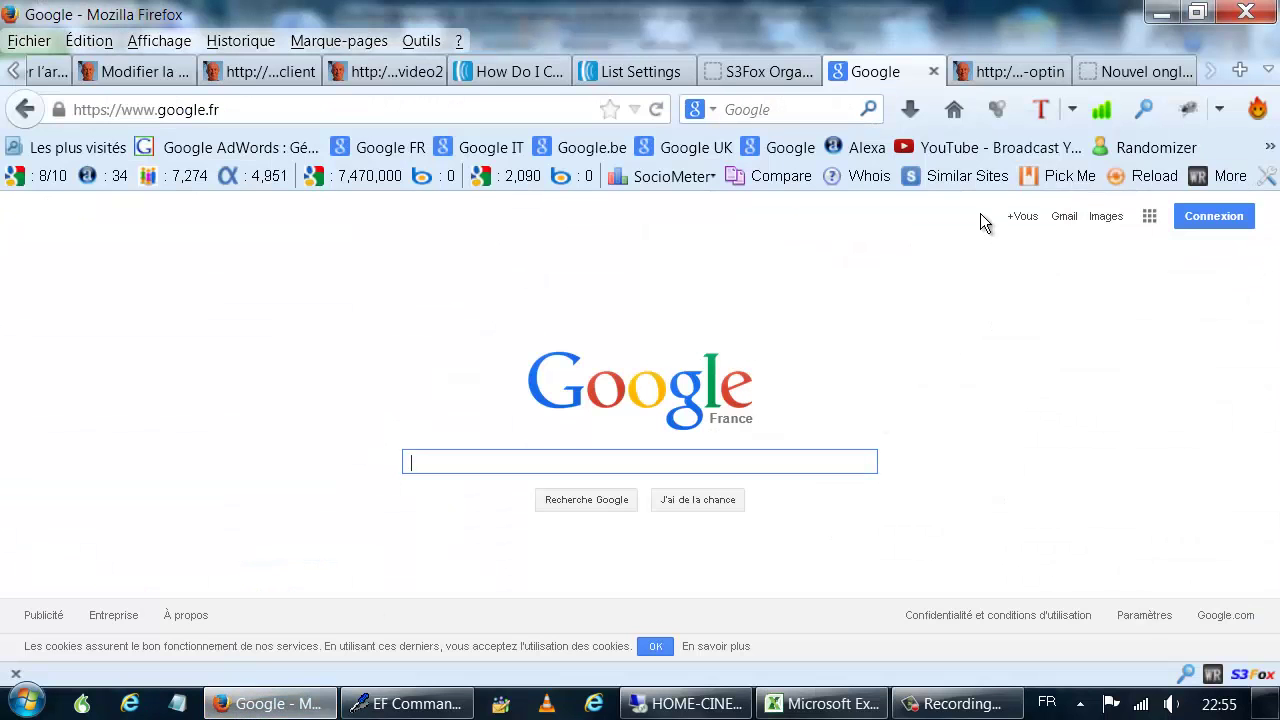
{"action": "left_click", "coordinate": [1175, 76]}
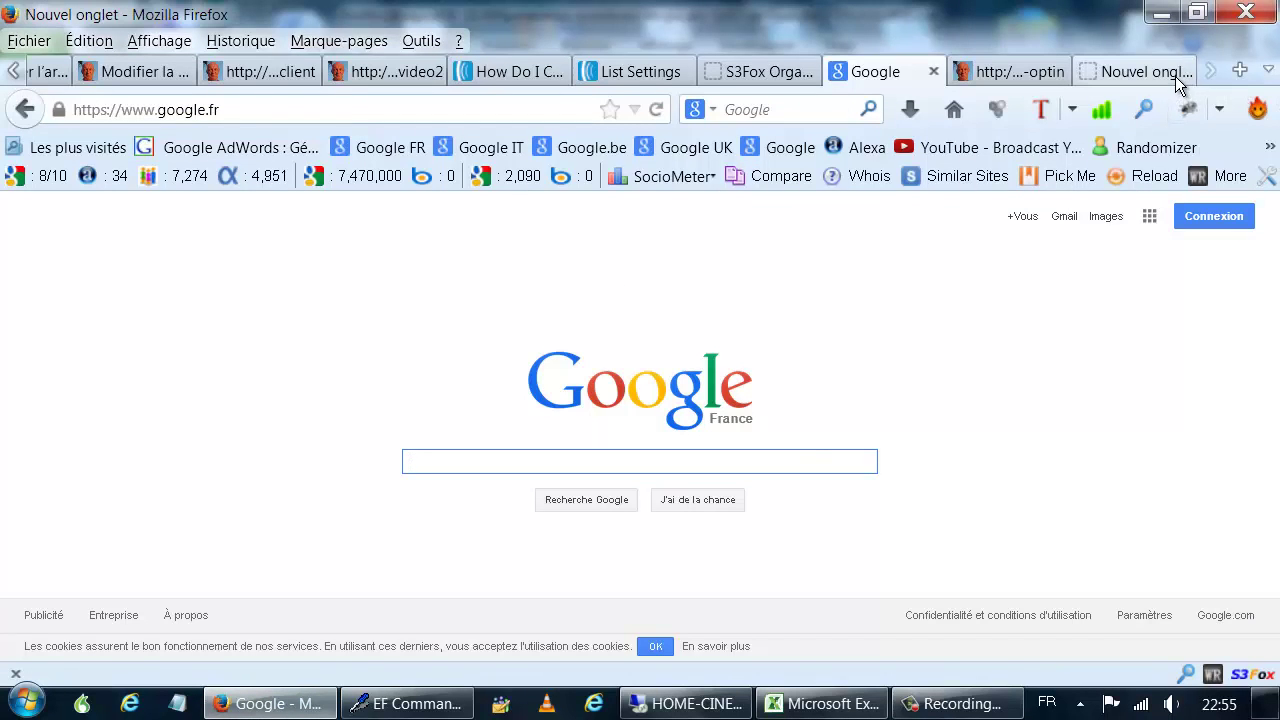
{"action": "right_click", "coordinate": [317, 112]}
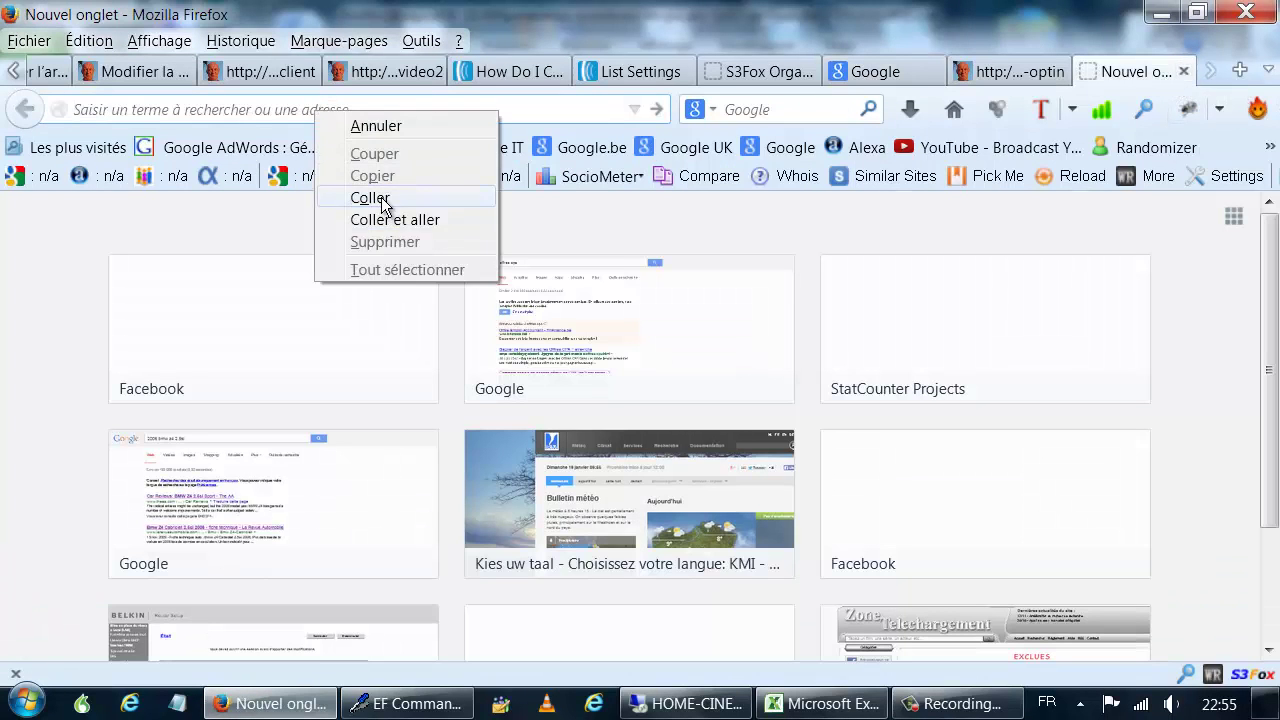
{"action": "left_click", "coordinate": [390, 197]}
{"action": "key", "text": "Return"}
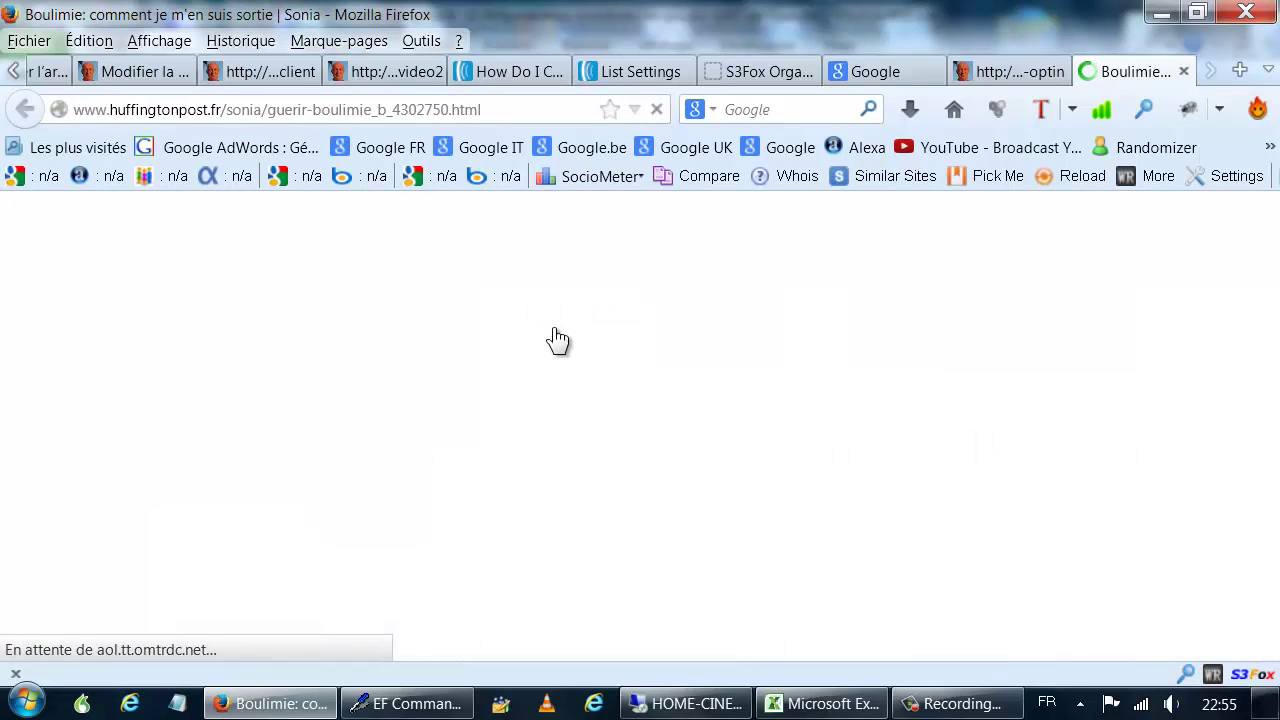
Look through the boulimie article and return to its beginning, dismissing the location-sharing request on the way.
{"action": "scroll", "coordinate": [590, 385], "scroll_direction": "down", "scroll_amount": 10}
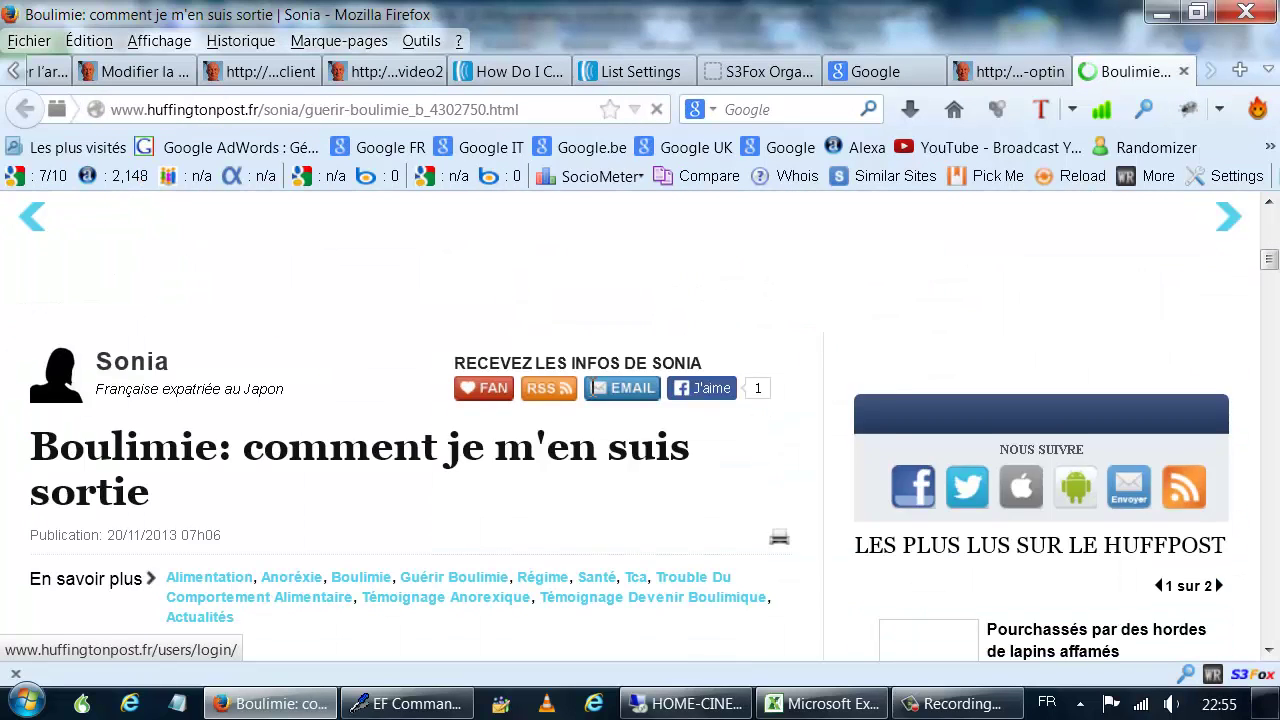
{"action": "scroll", "coordinate": [588, 384], "scroll_direction": "down", "scroll_amount": 15}
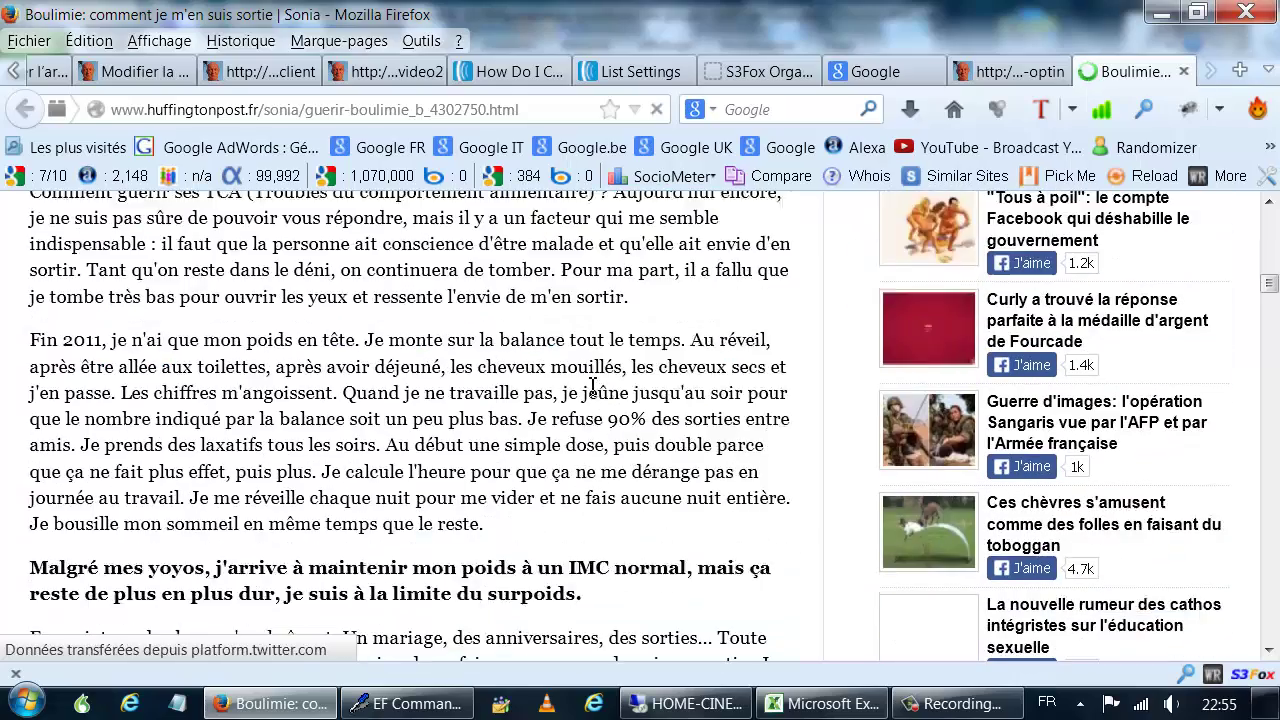
{"action": "scroll", "coordinate": [588, 384], "scroll_direction": "down", "scroll_amount": 10}
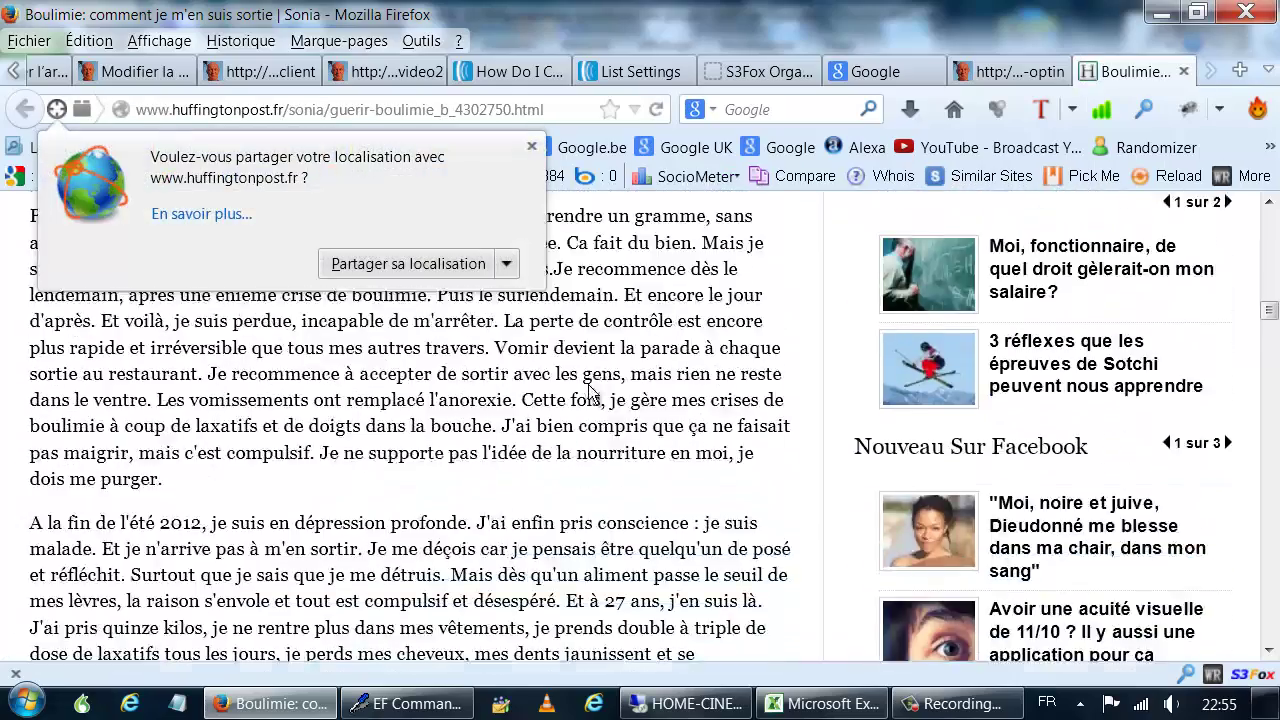
{"action": "scroll", "coordinate": [596, 380], "scroll_direction": "down", "scroll_amount": 1}
{"action": "left_click", "coordinate": [531, 146]}
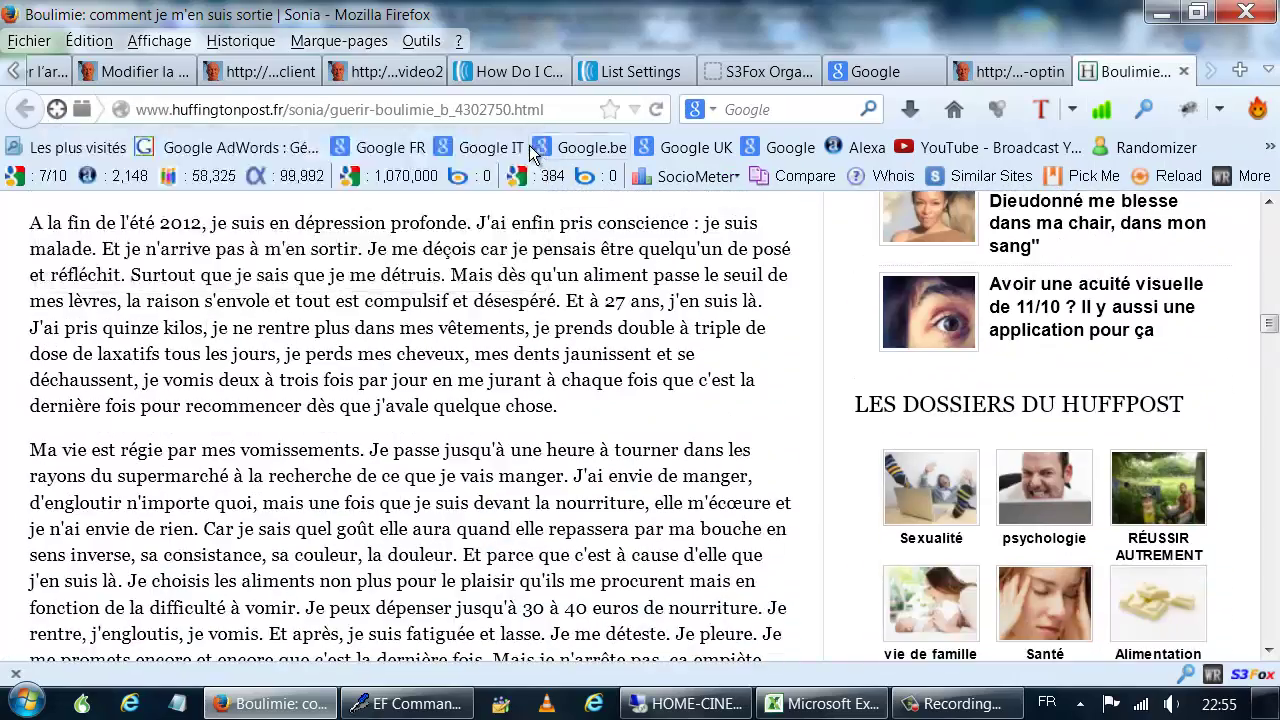
{"action": "scroll", "coordinate": [666, 395], "scroll_direction": "down", "scroll_amount": 15}
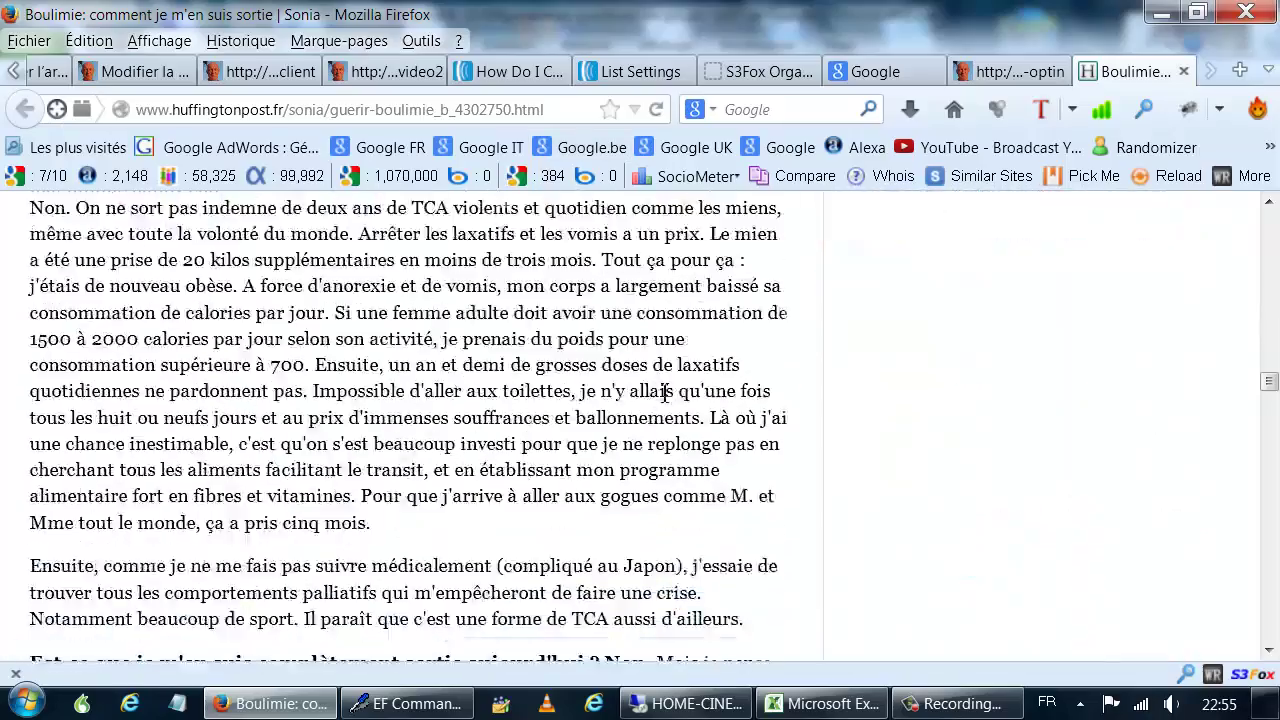
{"action": "scroll", "coordinate": [668, 393], "scroll_direction": "up", "scroll_amount": 15}
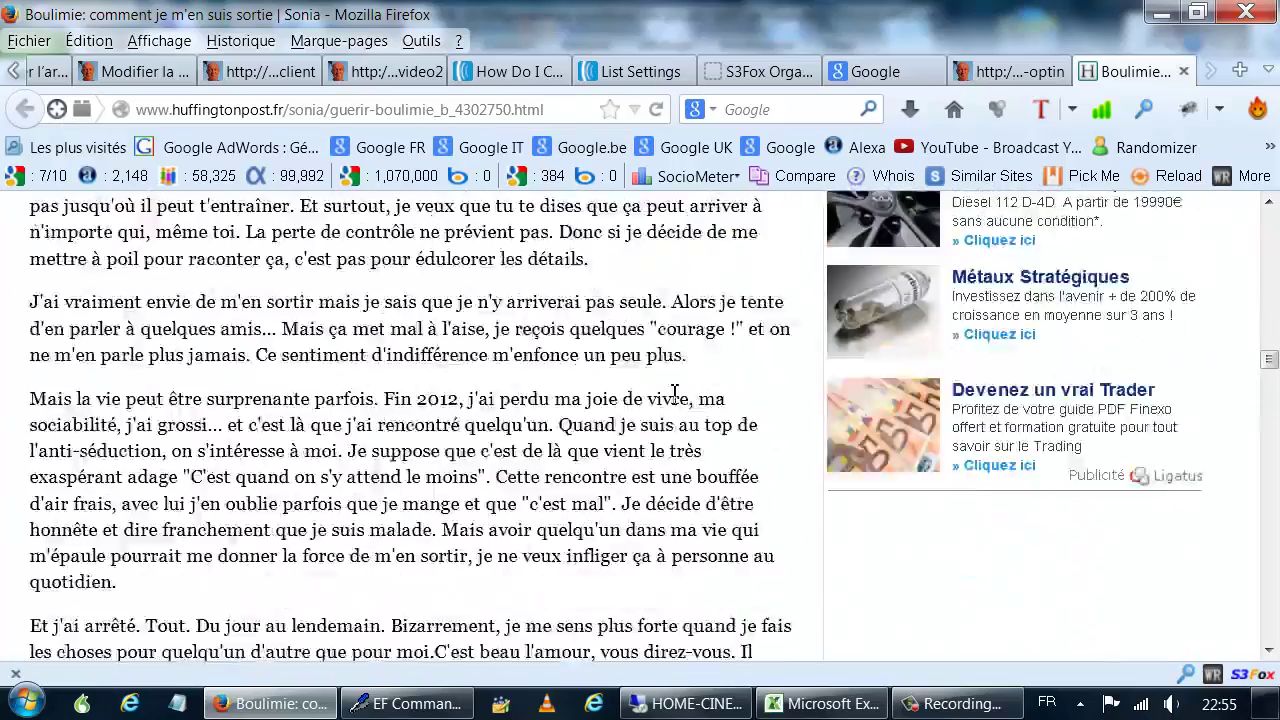
{"action": "scroll", "coordinate": [676, 393], "scroll_direction": "up", "scroll_amount": 20}
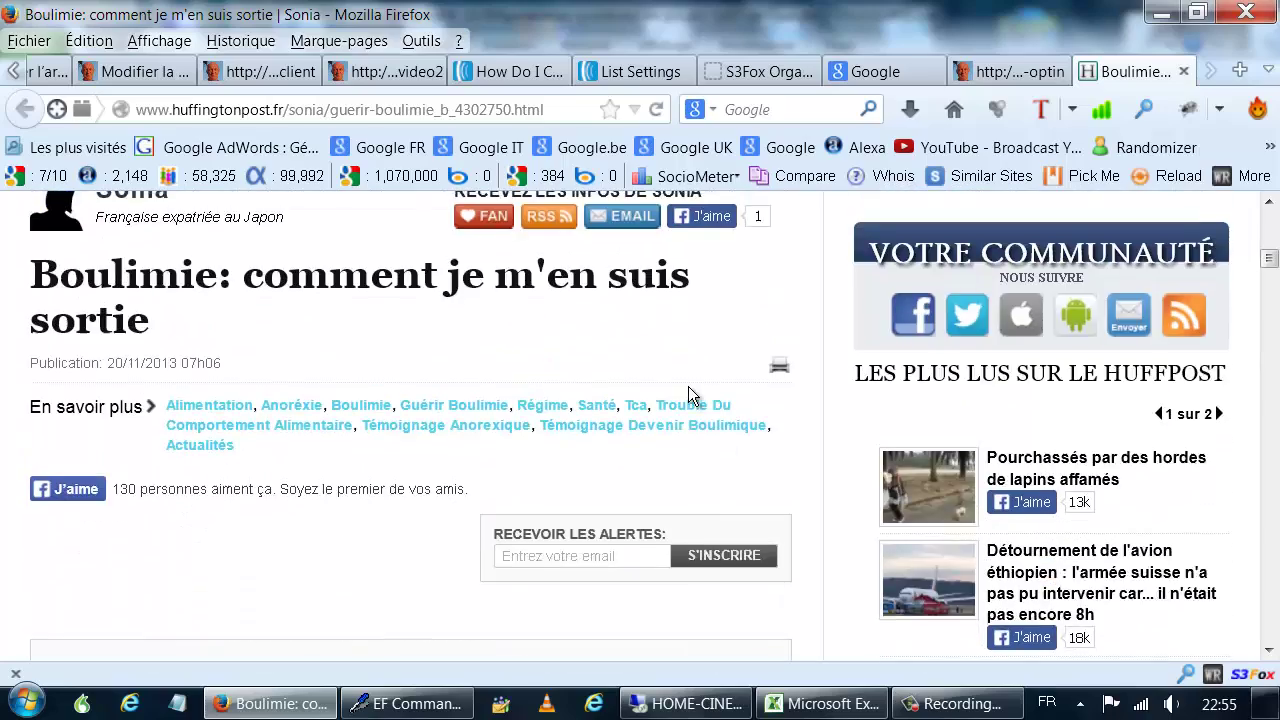
{"action": "scroll", "coordinate": [690, 394], "scroll_direction": "up", "scroll_amount": 4}
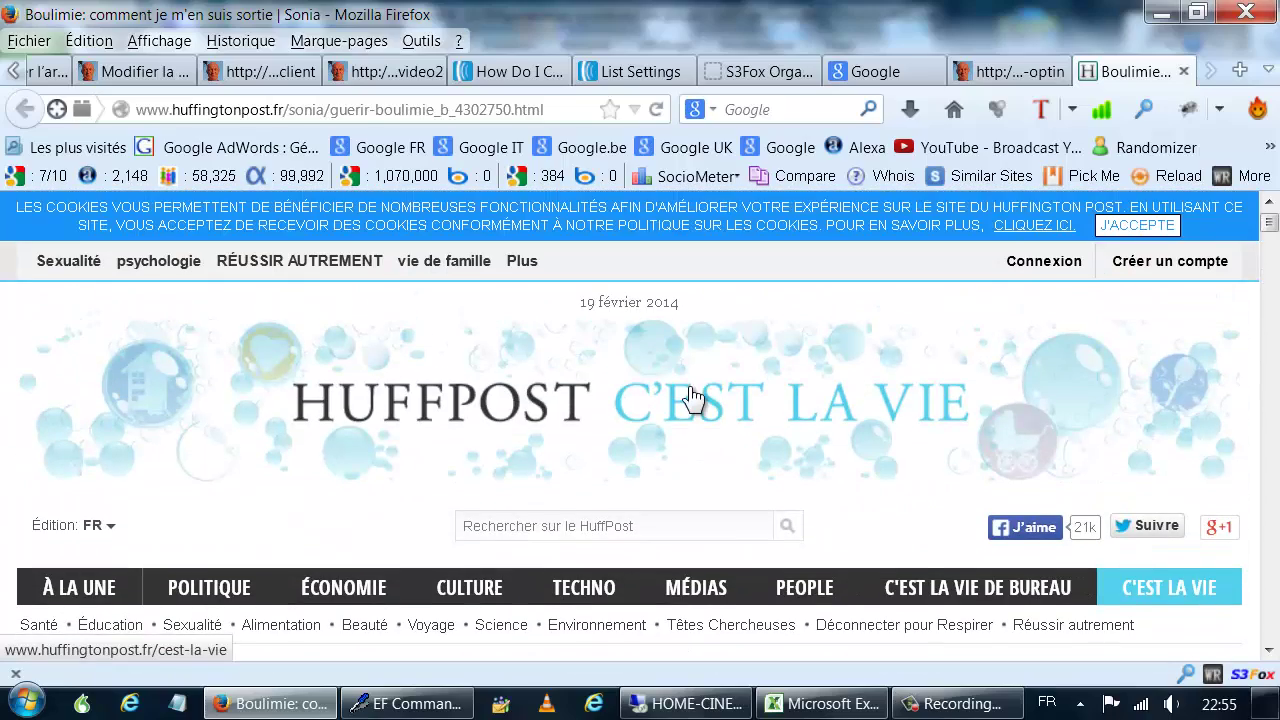
Switch back to Excel and copy the page URL for the highlighted keyword anorexie from D224.
{"action": "left_click", "coordinate": [770, 714]}
{"action": "scroll", "coordinate": [265, 394], "scroll_direction": "up", "scroll_amount": 6}
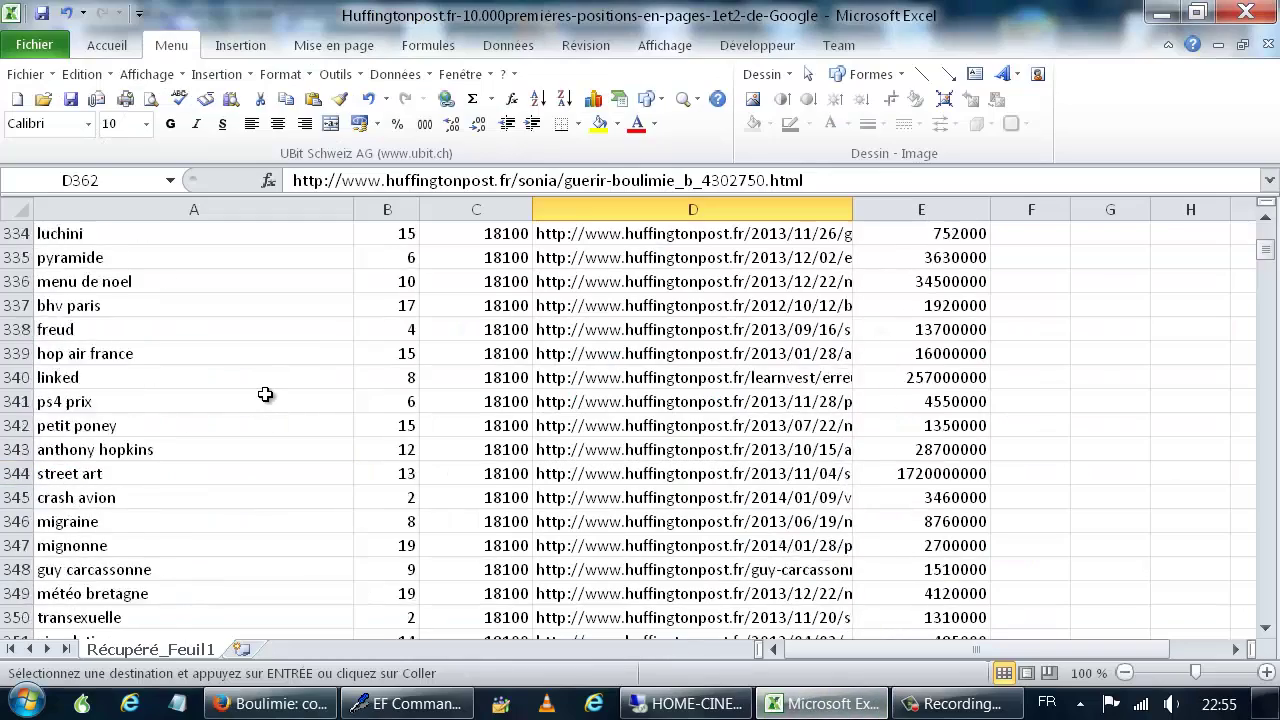
{"action": "scroll", "coordinate": [265, 394], "scroll_direction": "up", "scroll_amount": 4}
{"action": "scroll", "coordinate": [265, 394], "scroll_direction": "up", "scroll_amount": 11}
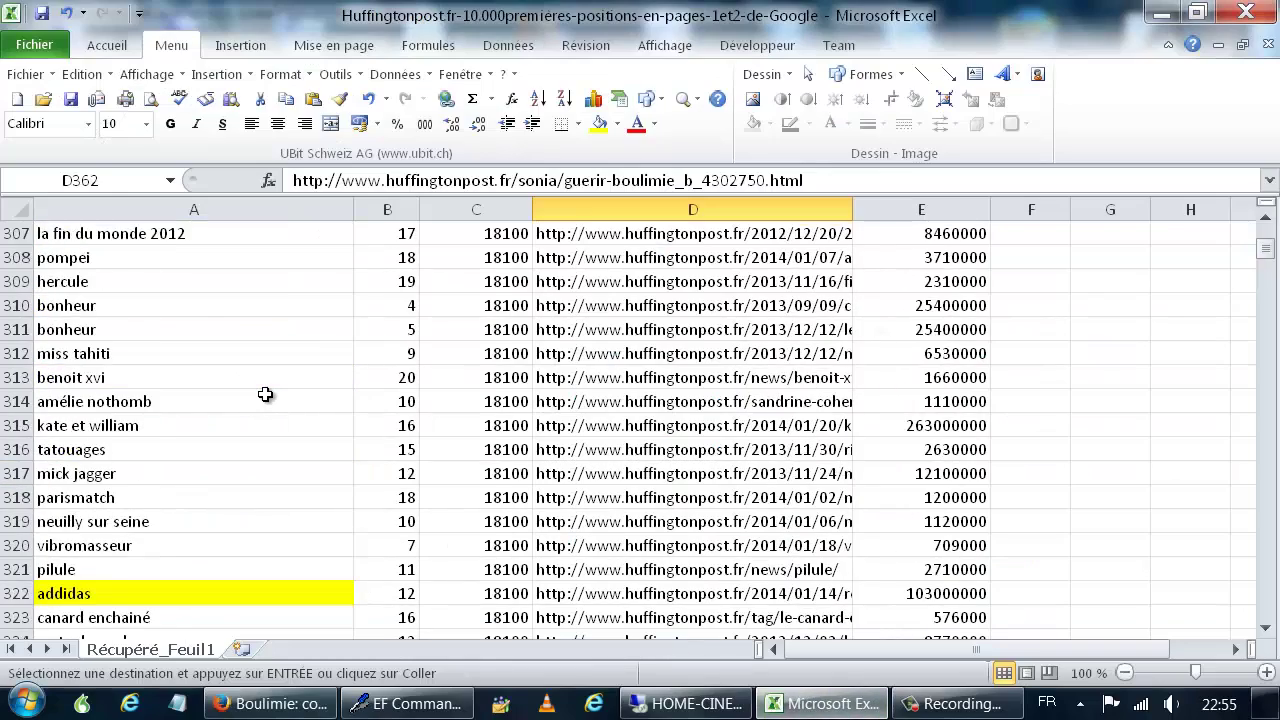
{"action": "scroll", "coordinate": [265, 394], "scroll_direction": "up", "scroll_amount": 15}
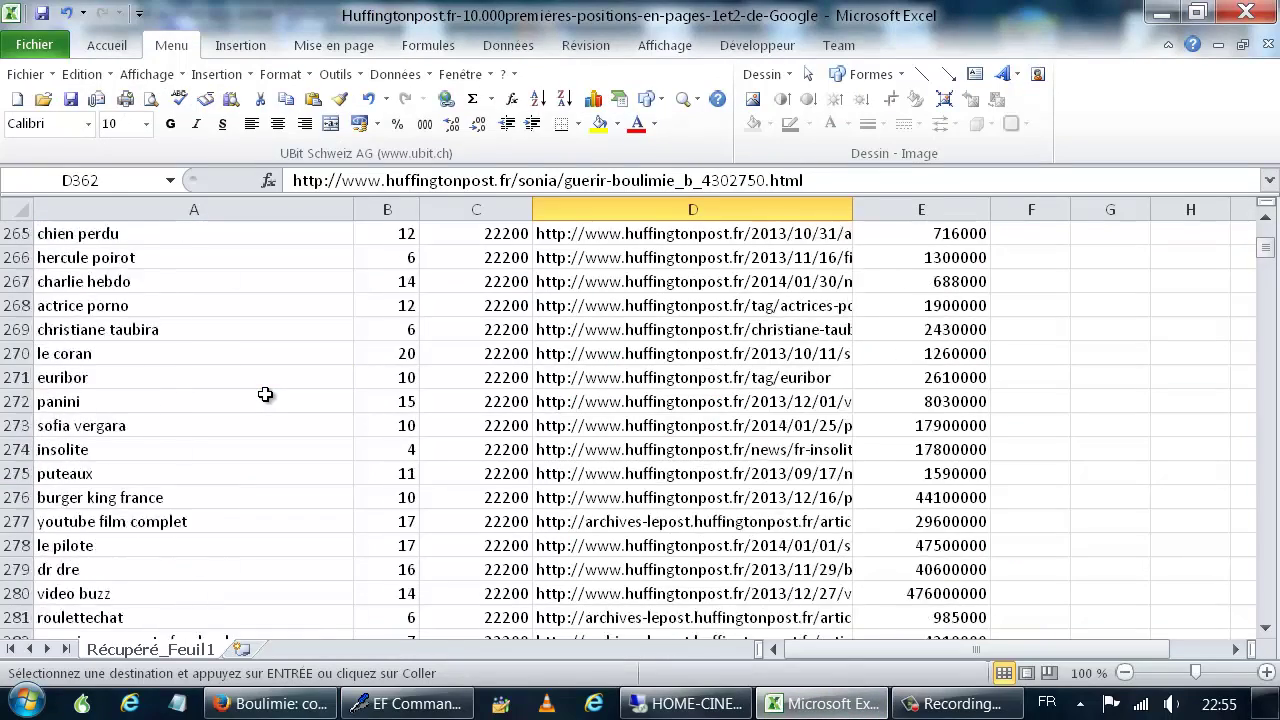
{"action": "scroll", "coordinate": [265, 394], "scroll_direction": "up", "scroll_amount": 9}
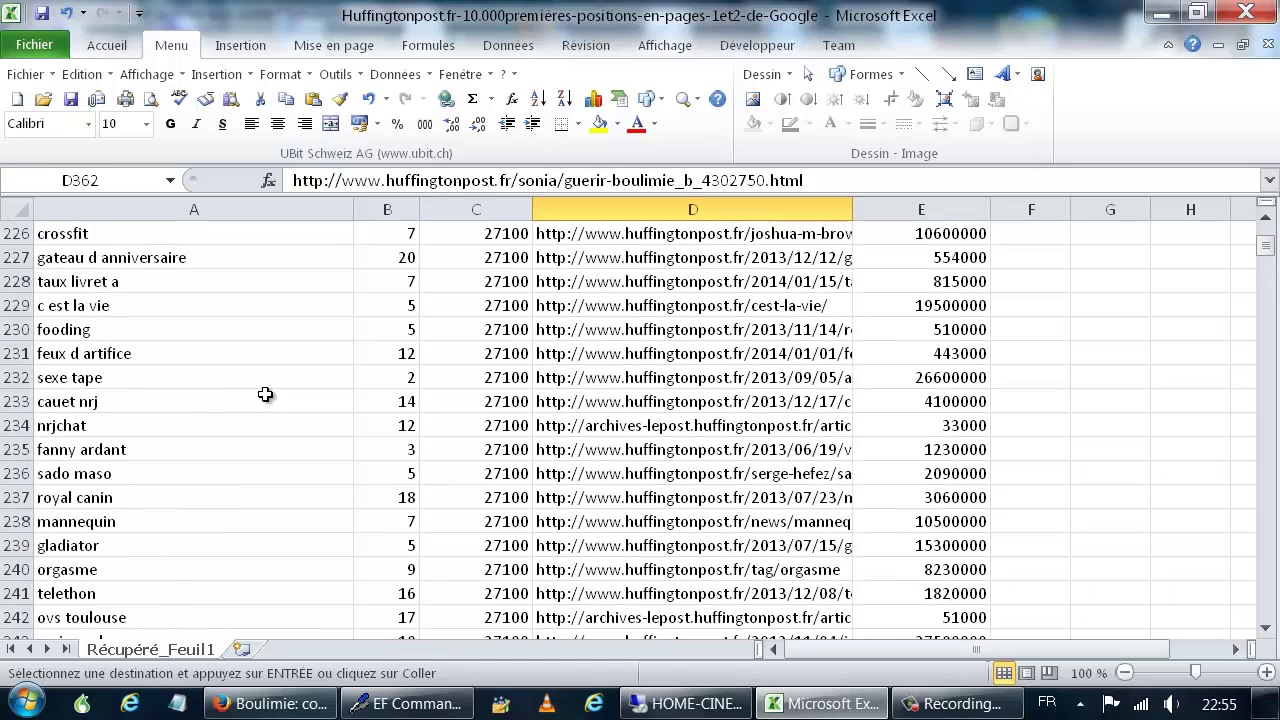
{"action": "right_click", "coordinate": [577, 403]}
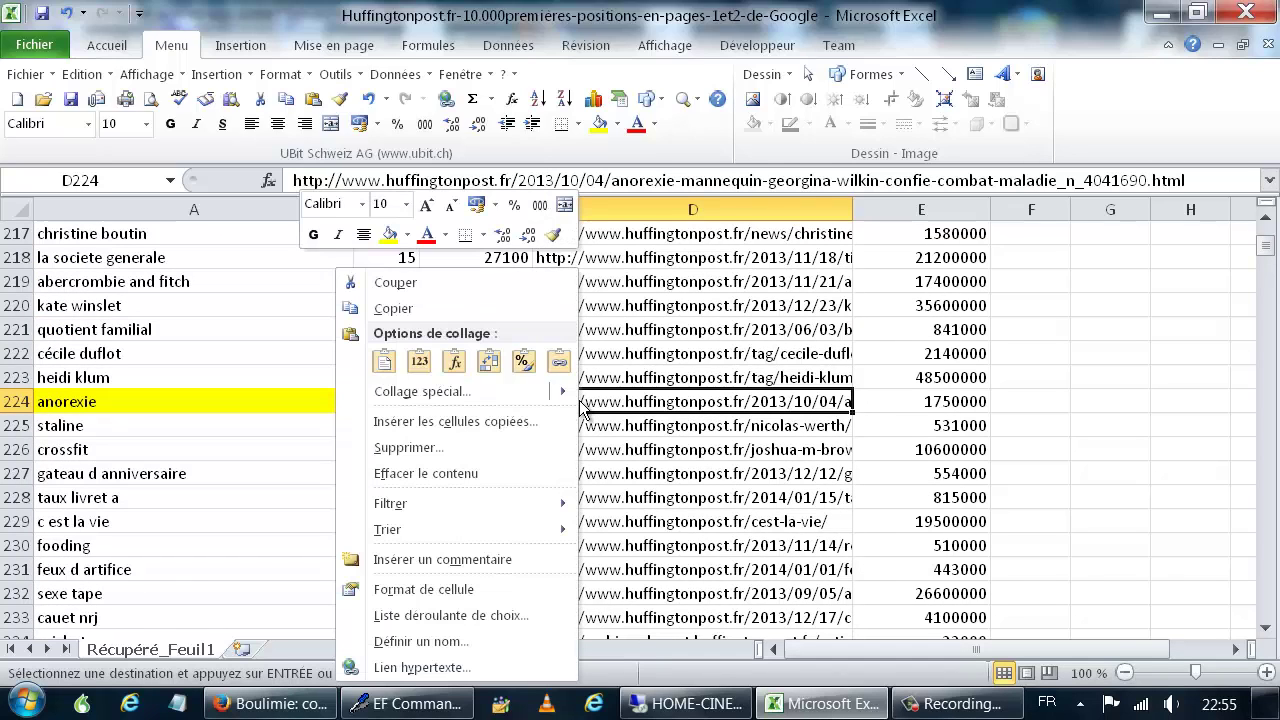
{"action": "left_click", "coordinate": [414, 310]}
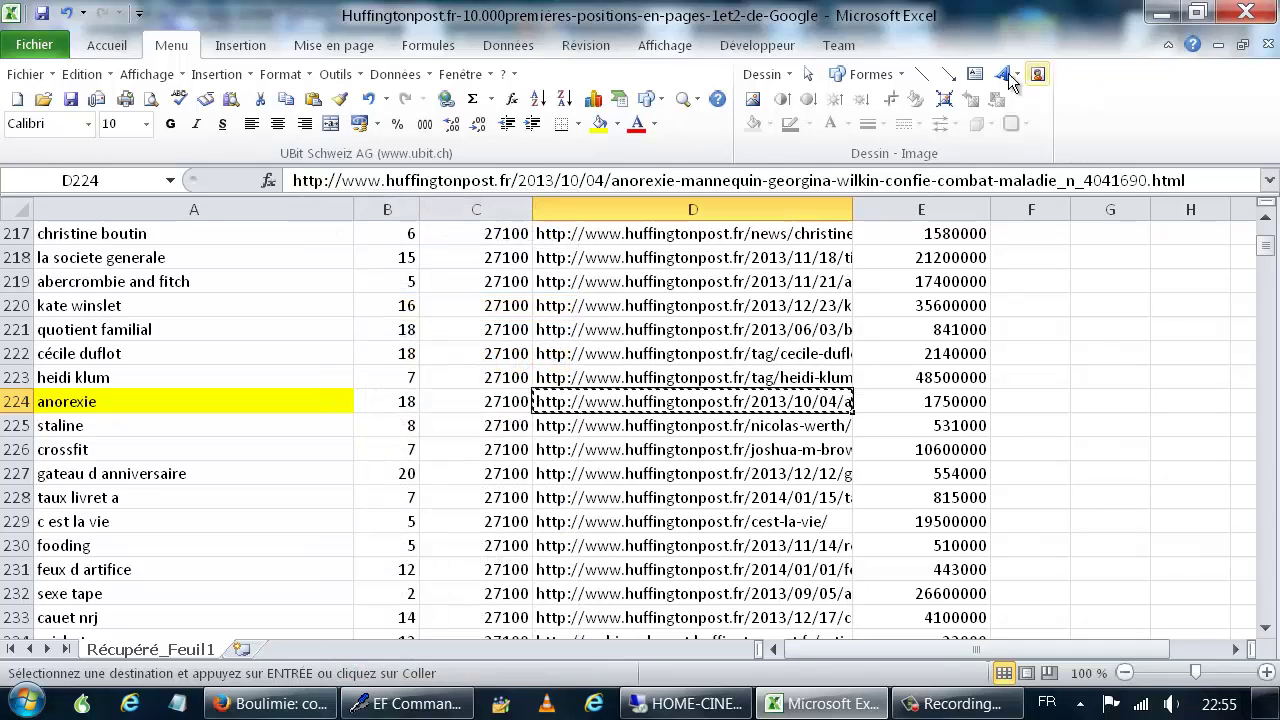
Switch to Firefox and load the copied anorexie article URL in place of the boulimie page.
{"action": "left_click", "coordinate": [247, 714]}
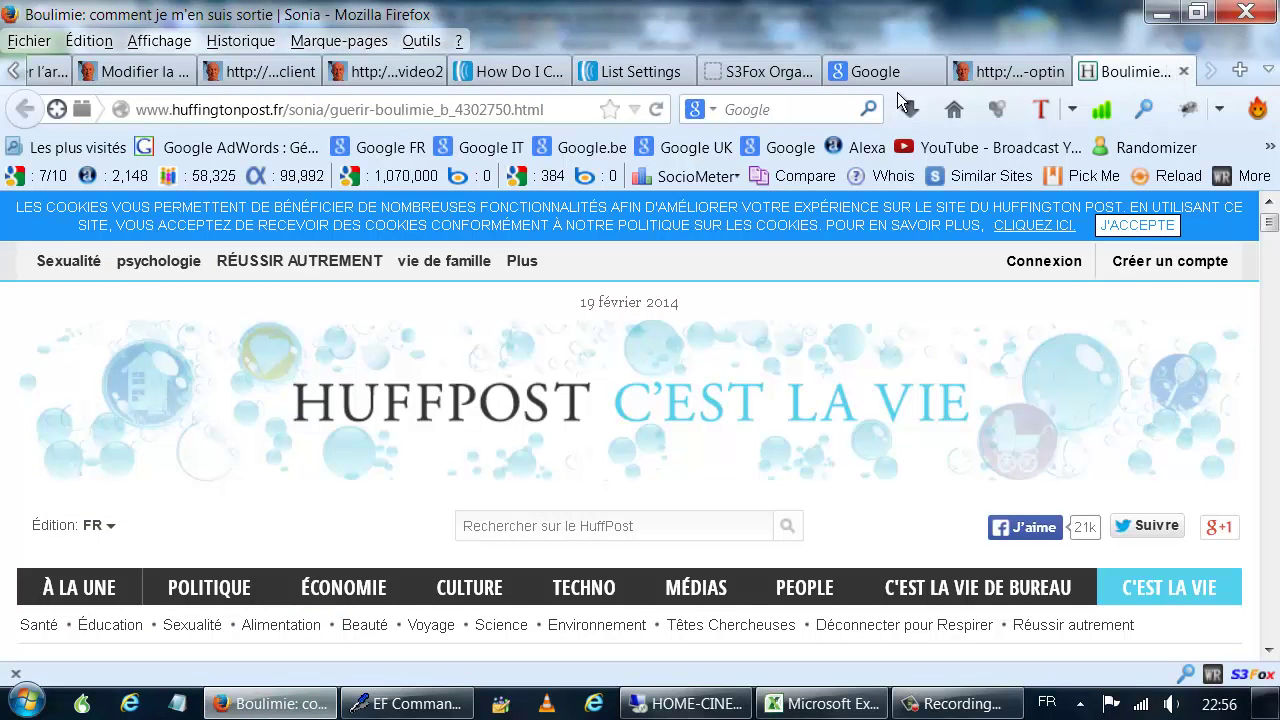
{"action": "left_click", "coordinate": [570, 106]}
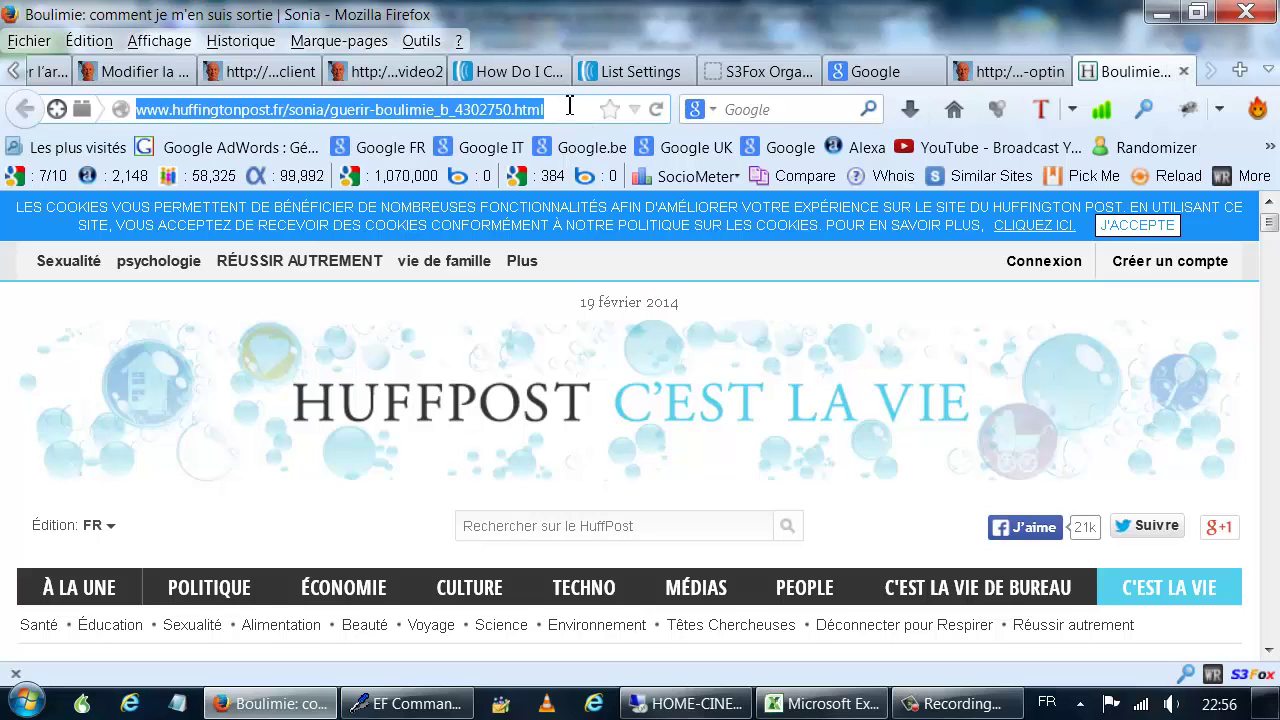
{"action": "key", "text": "ctrl+v"}
{"action": "key", "text": "Return"}
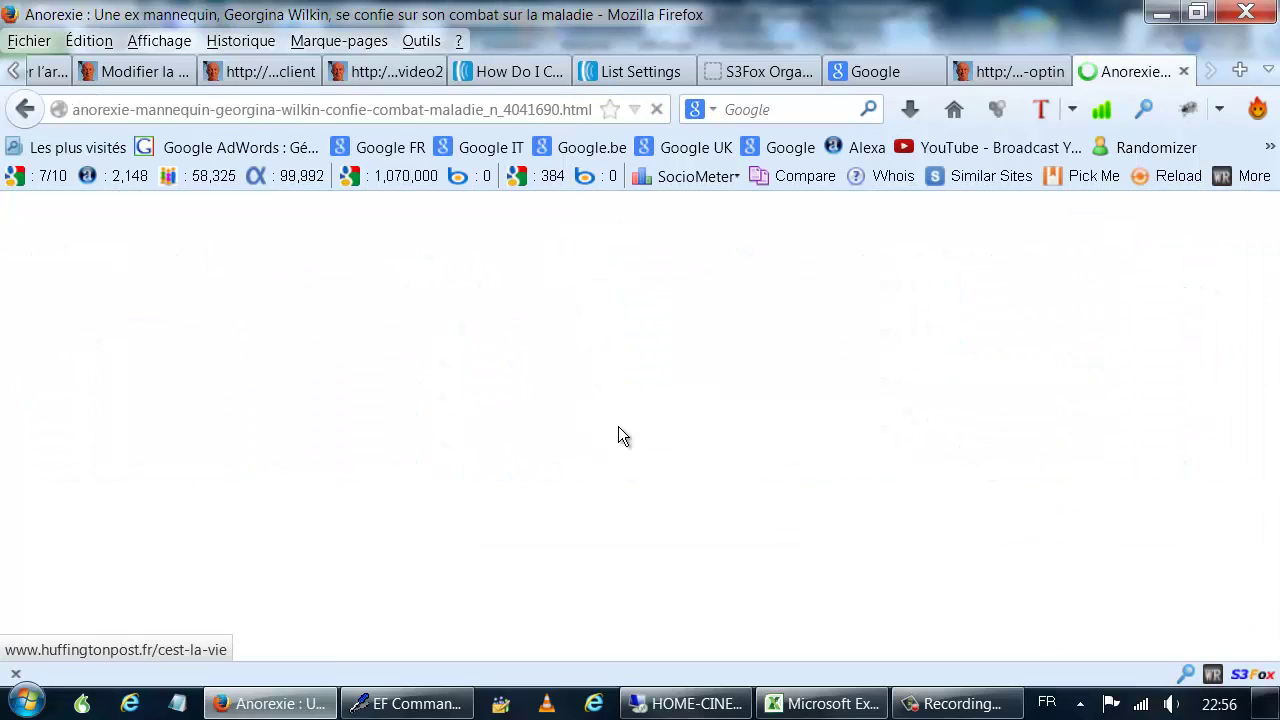
Look through the anorexie article's headline, text and slideshow.
{"action": "scroll", "coordinate": [620, 437], "scroll_direction": "down", "scroll_amount": 5}
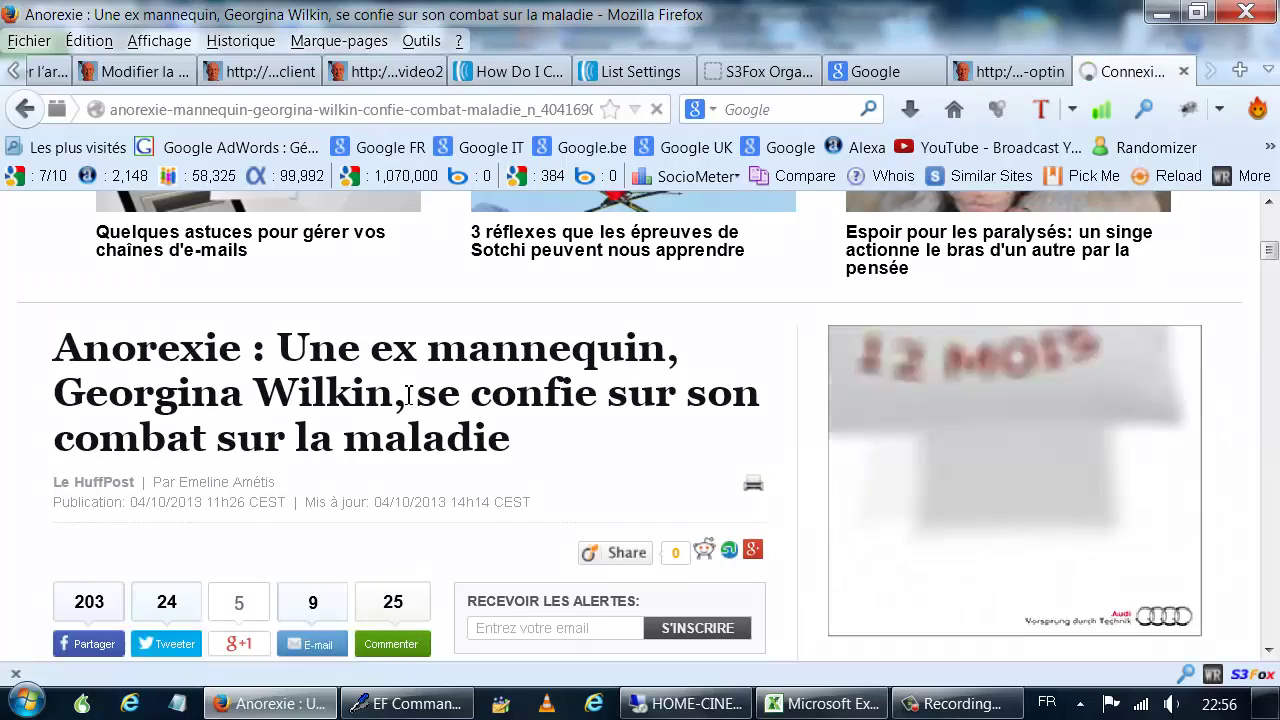
{"action": "scroll", "coordinate": [578, 411], "scroll_direction": "down", "scroll_amount": 12}
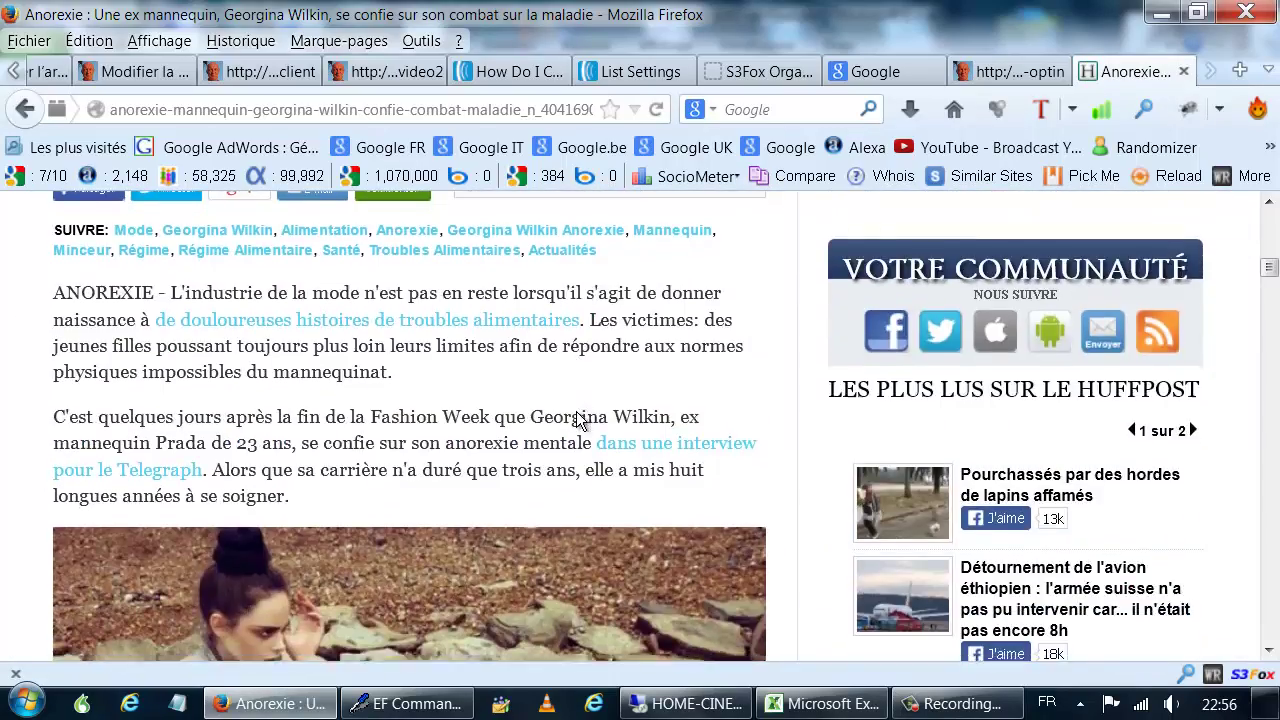
{"action": "scroll", "coordinate": [576, 411], "scroll_direction": "down", "scroll_amount": 13}
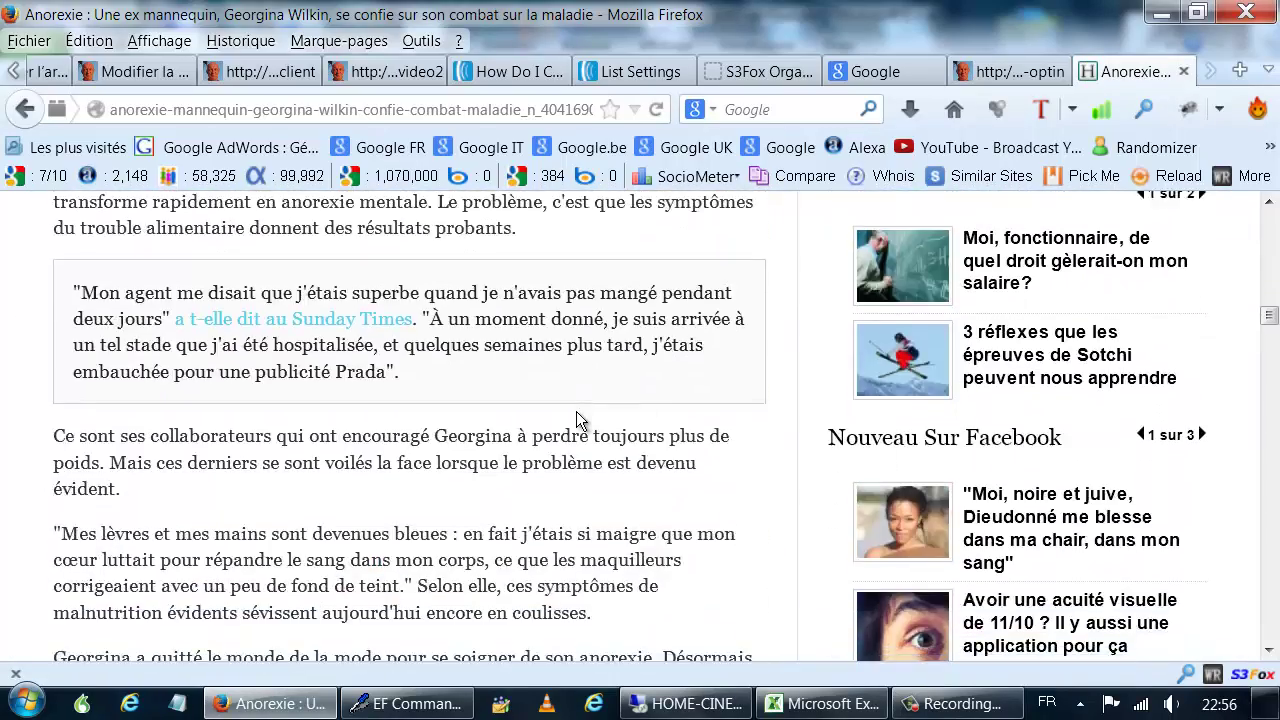
{"action": "scroll", "coordinate": [579, 411], "scroll_direction": "down", "scroll_amount": 12}
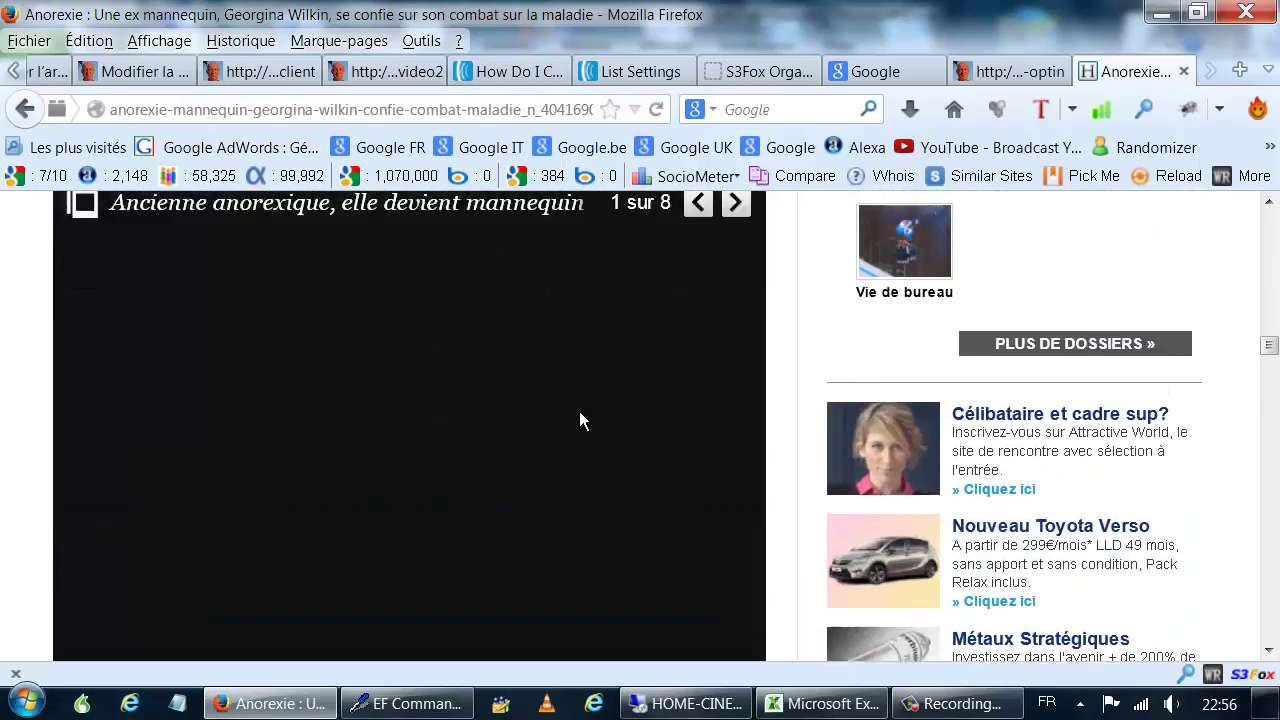
{"action": "scroll", "coordinate": [579, 411], "scroll_direction": "up", "scroll_amount": 14}
Switch back to Excel and return to the first rows of the keyword list.
{"action": "left_click", "coordinate": [830, 703]}
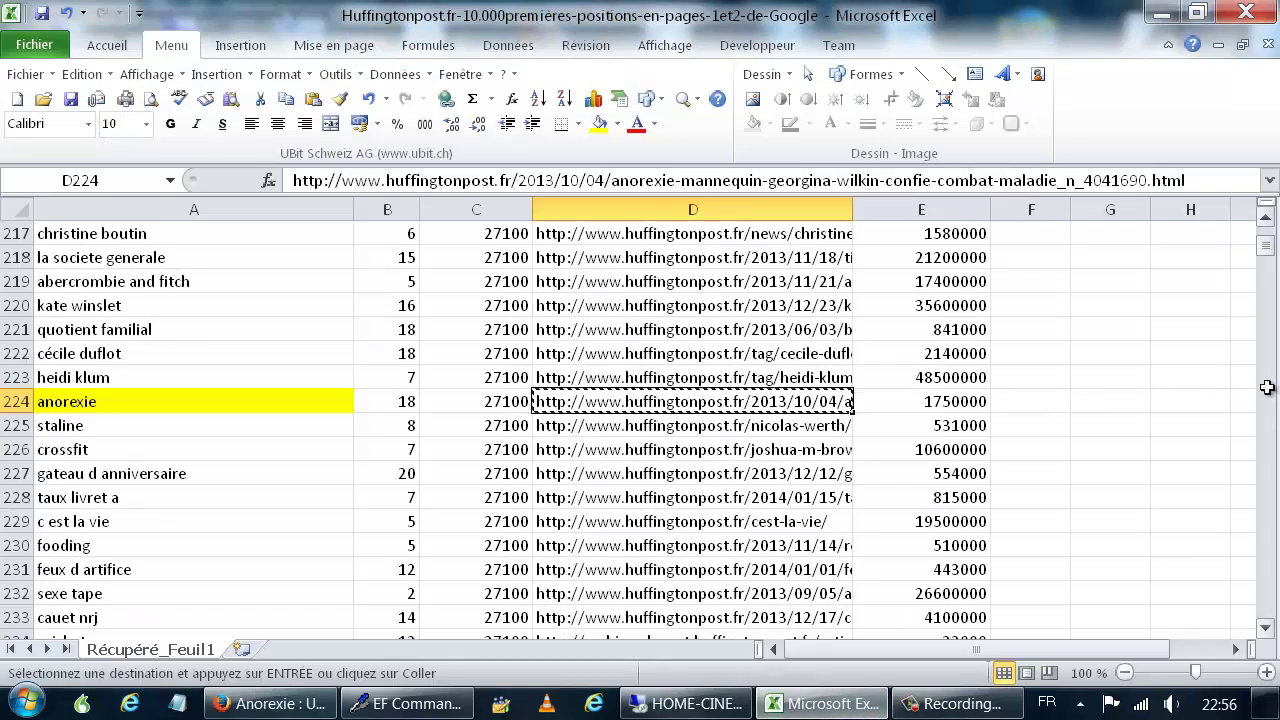
{"action": "scroll", "coordinate": [200, 364], "scroll_direction": "up", "scroll_amount": 6}
{"action": "scroll", "coordinate": [200, 364], "scroll_direction": "up", "scroll_amount": 20}
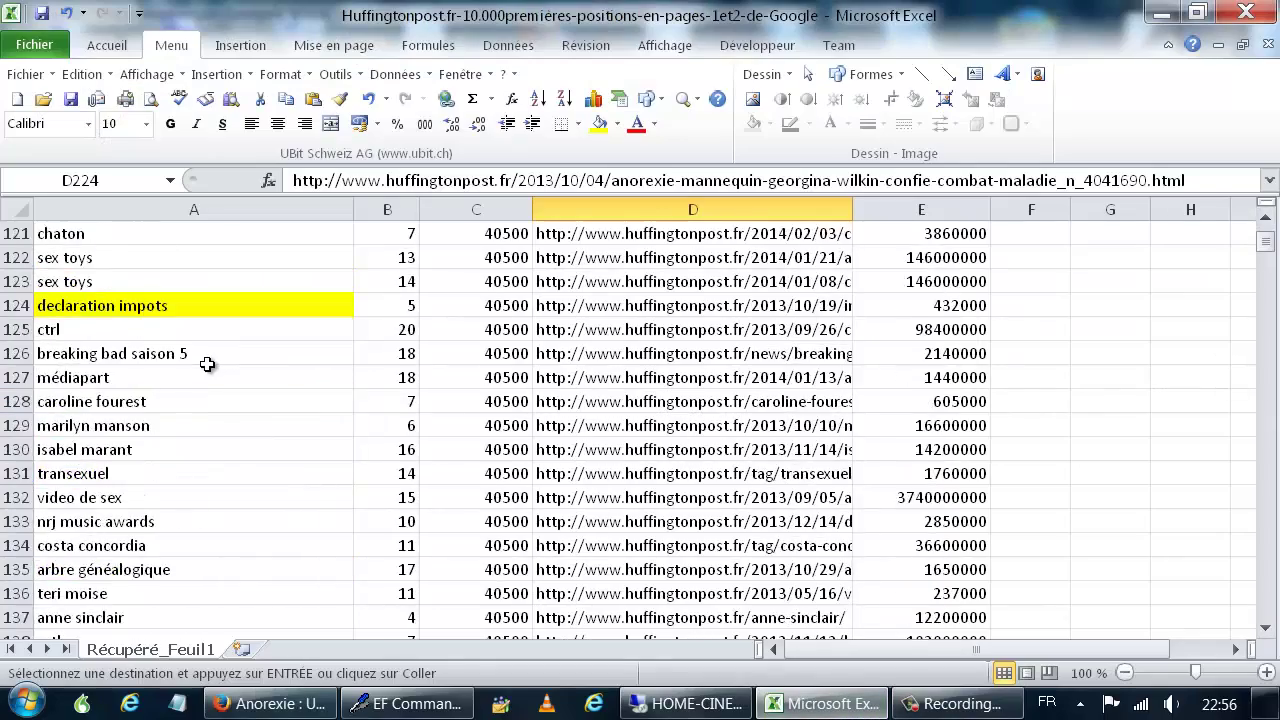
{"action": "scroll", "coordinate": [207, 364], "scroll_direction": "up", "scroll_amount": 20}
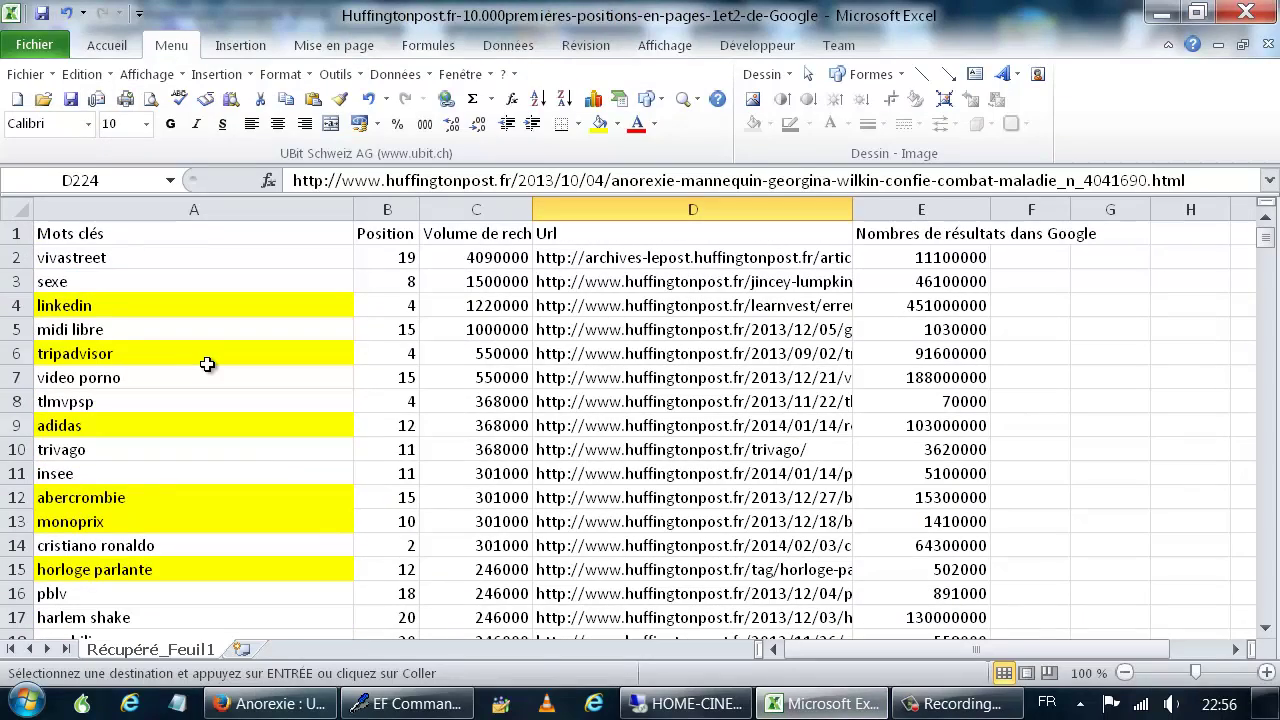
Review the high-volume keywords in column A, selecting nouvelle star, frigide barjot, victoria secret and marine le pen in turn.
{"action": "scroll", "coordinate": [128, 349], "scroll_direction": "down", "scroll_amount": 4}
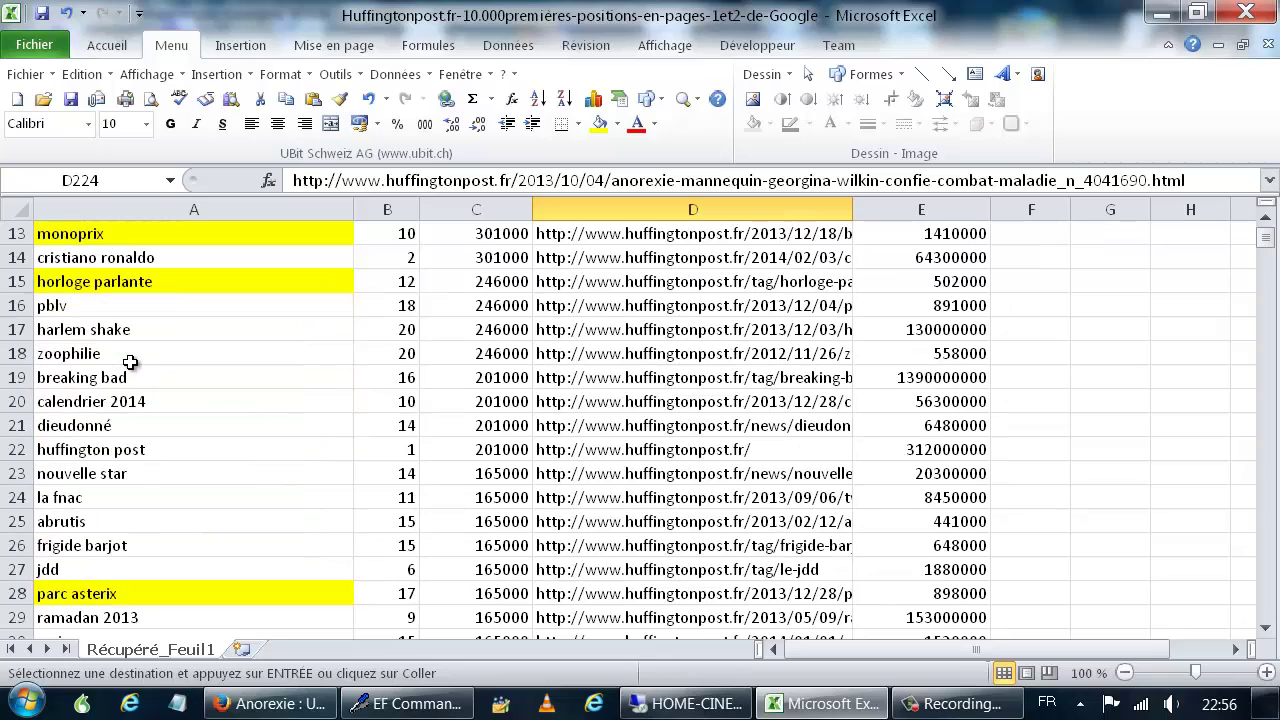
{"action": "left_click", "coordinate": [140, 476]}
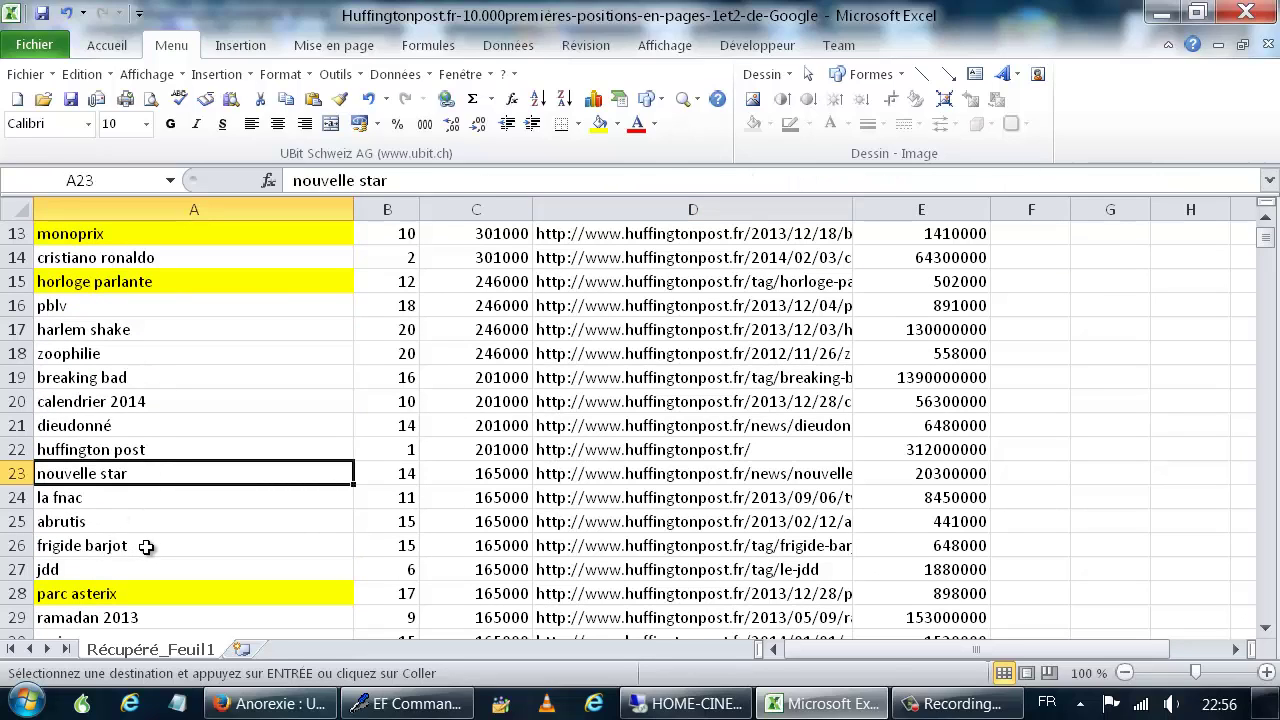
{"action": "left_click", "coordinate": [147, 546]}
{"action": "scroll", "coordinate": [150, 535], "scroll_direction": "down", "scroll_amount": 5}
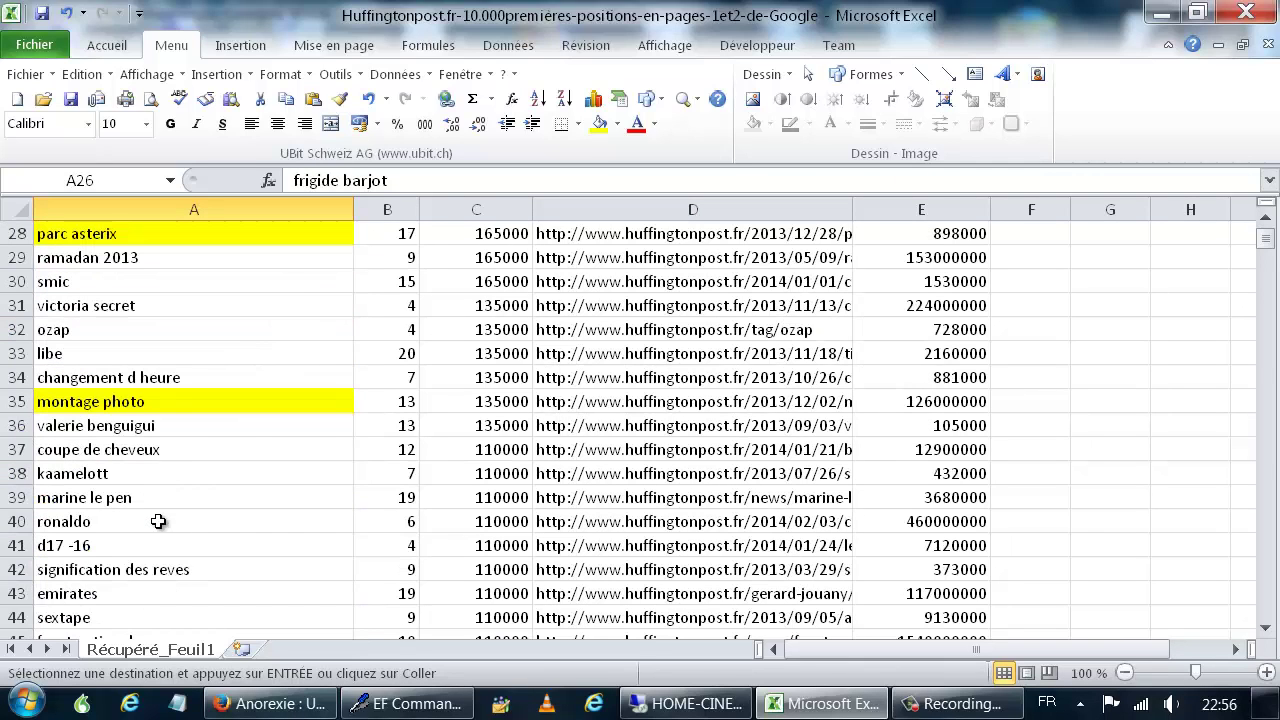
{"action": "left_click", "coordinate": [133, 305]}
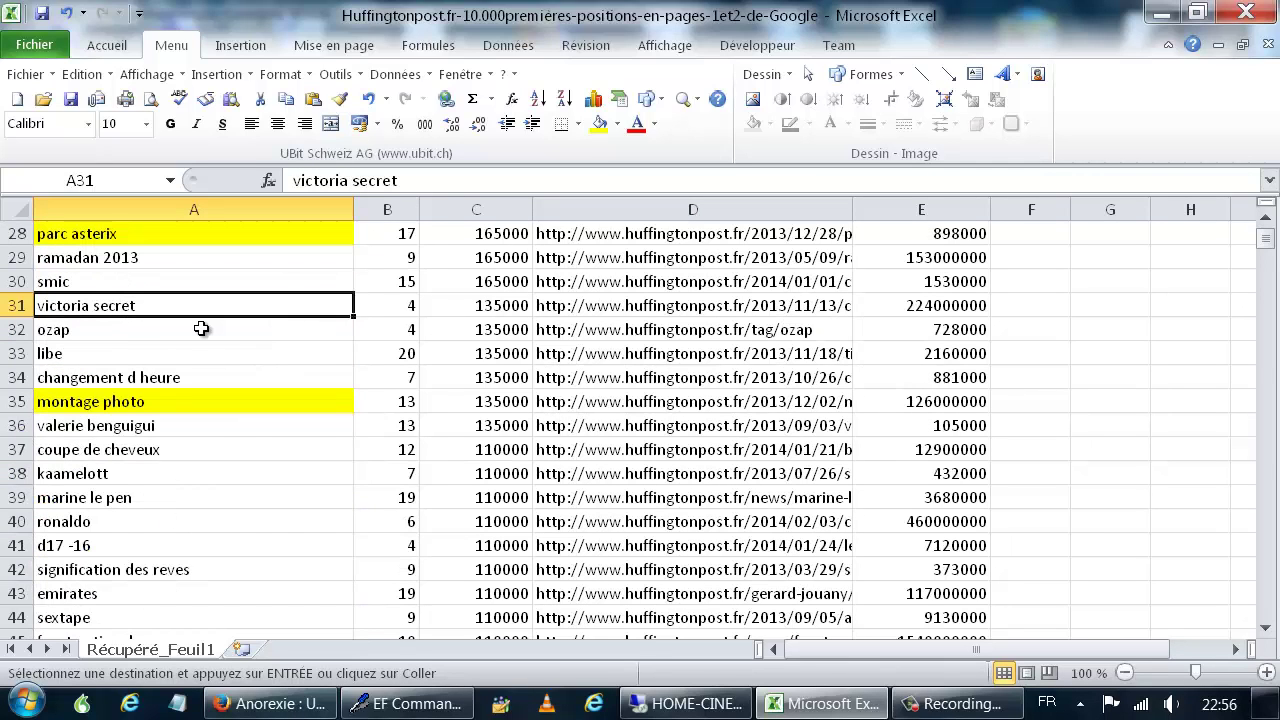
{"action": "scroll", "coordinate": [201, 328], "scroll_direction": "down", "scroll_amount": 1}
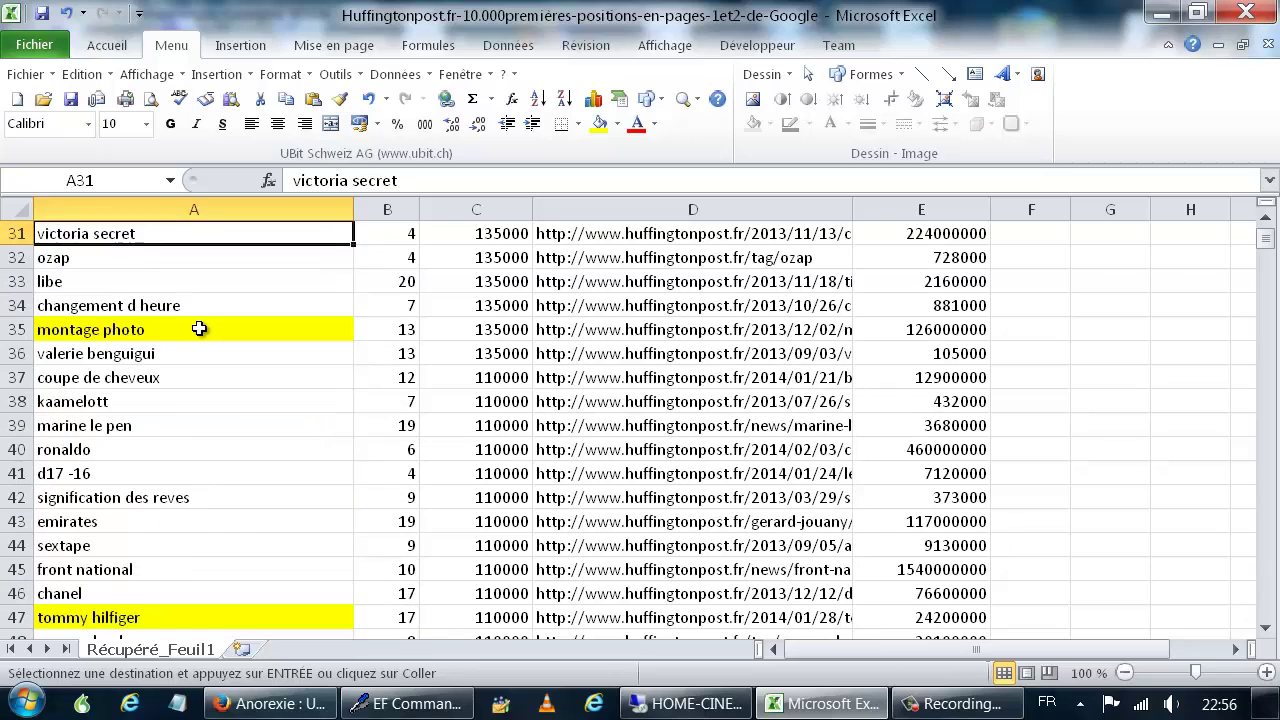
{"action": "left_click", "coordinate": [139, 429]}
{"action": "scroll", "coordinate": [135, 545], "scroll_direction": "down", "scroll_amount": 2}
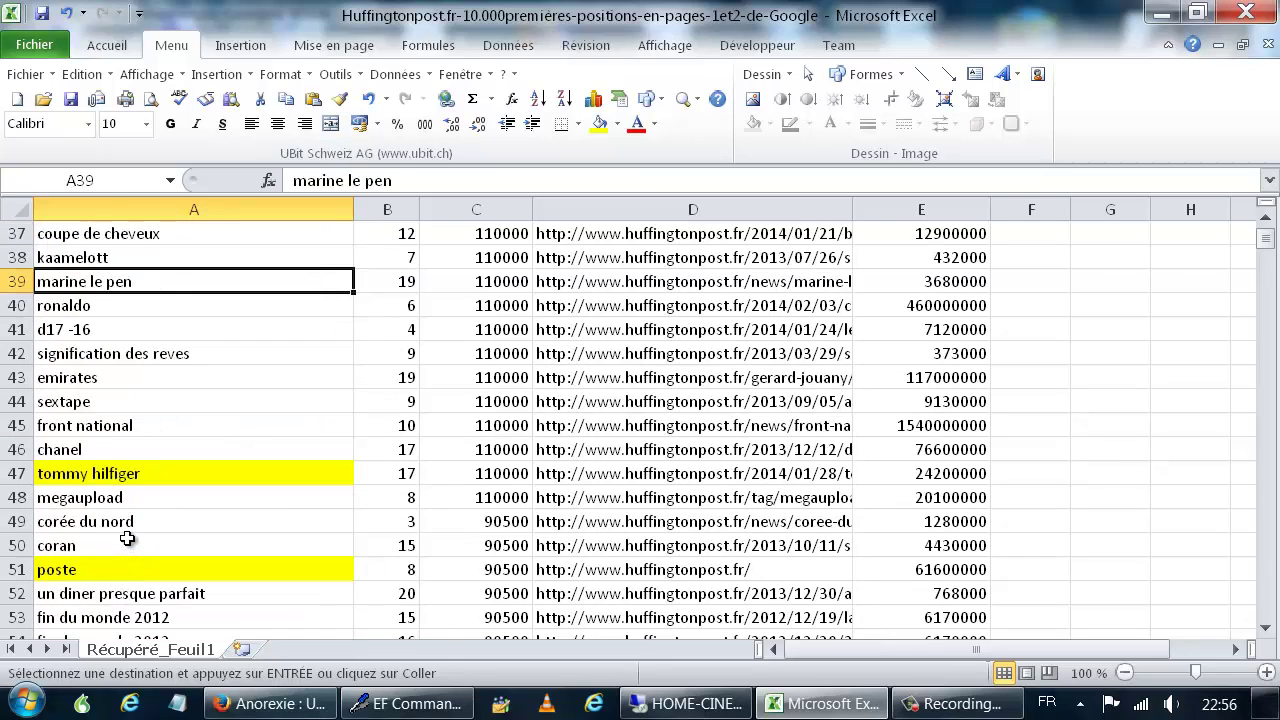
Continue reviewing the keyword list, selecting the TV-show keywords un diner presque parfait and masterchef in turn.
{"action": "scroll", "coordinate": [124, 394], "scroll_direction": "down", "scroll_amount": 2}
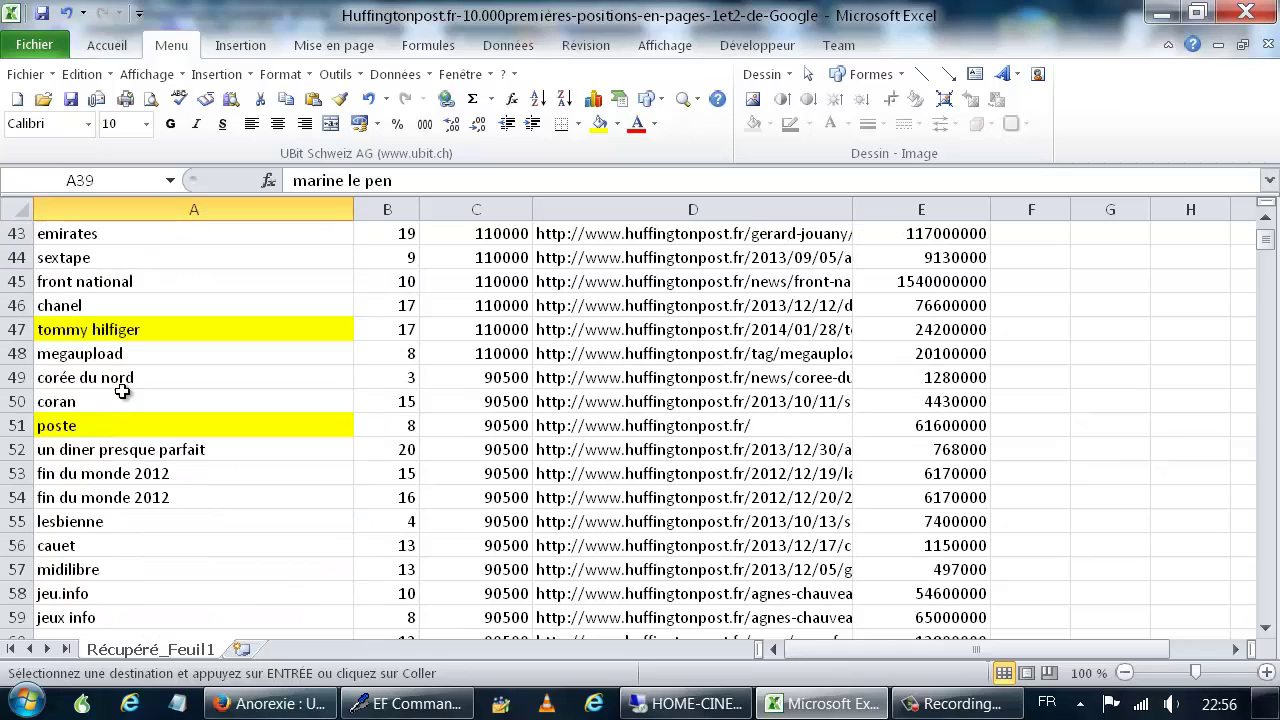
{"action": "left_click", "coordinate": [166, 452]}
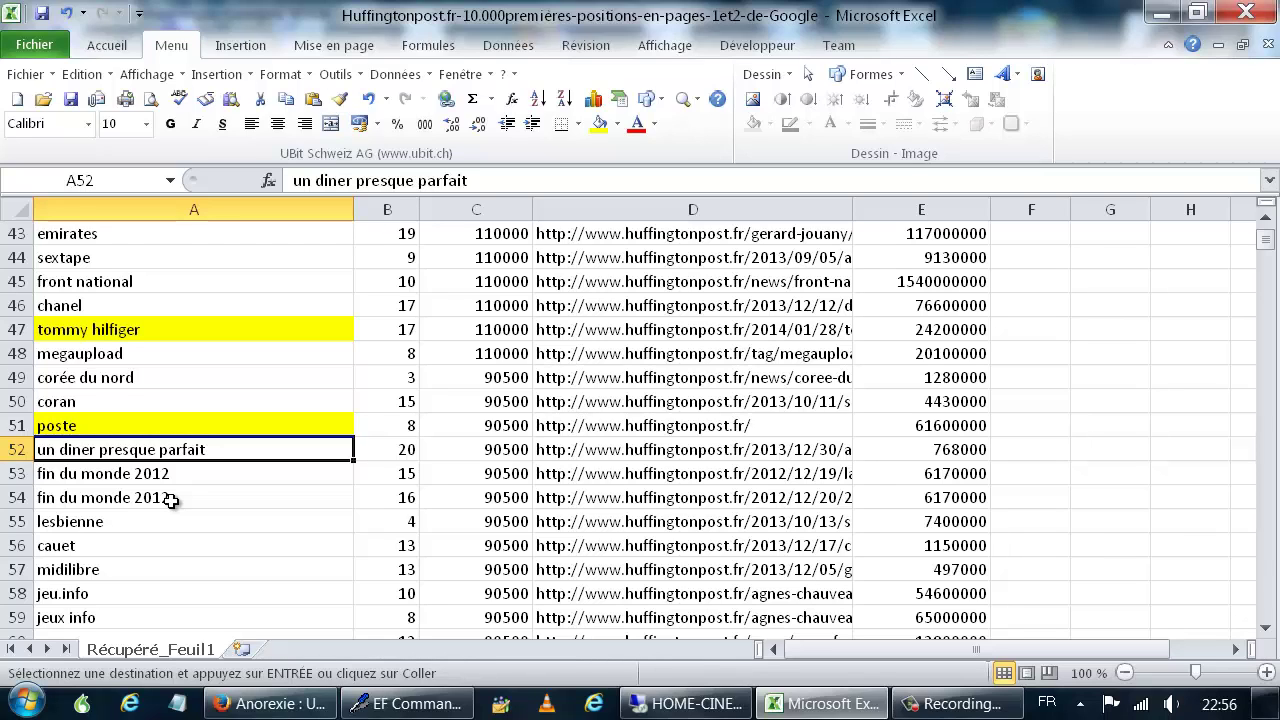
{"action": "scroll", "coordinate": [171, 500], "scroll_direction": "down", "scroll_amount": 2}
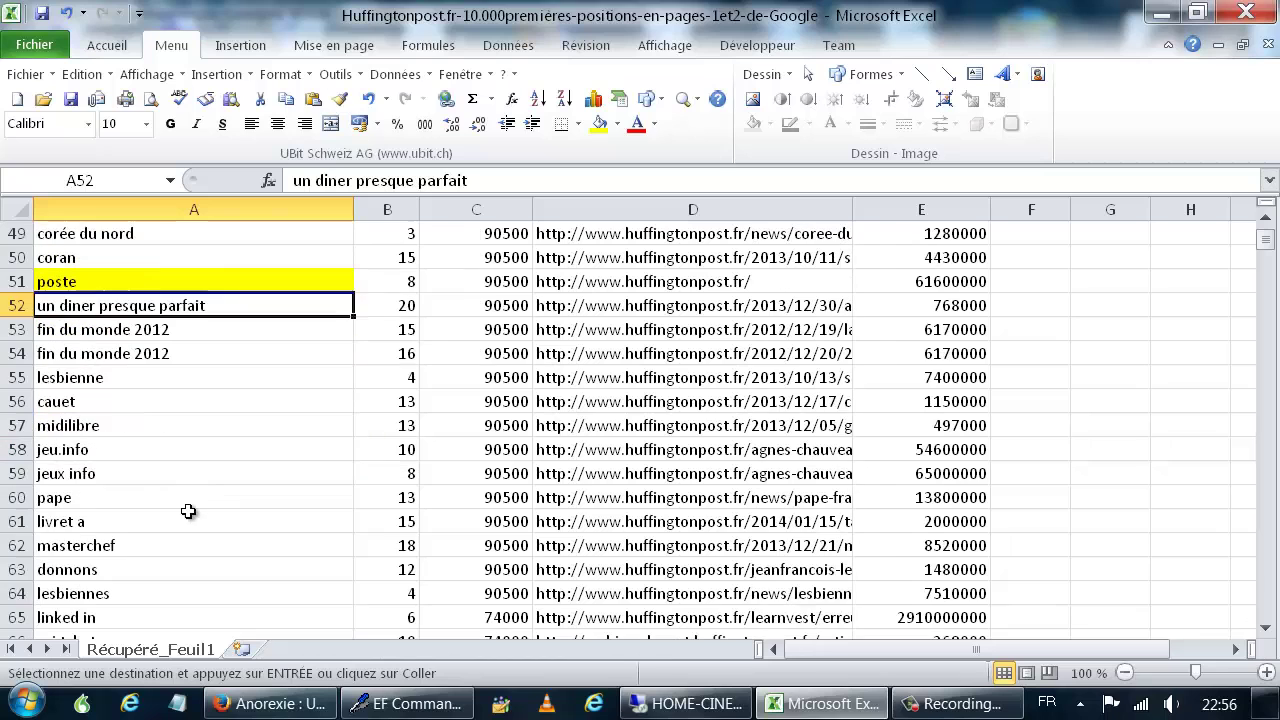
{"action": "left_click", "coordinate": [138, 546]}
{"action": "scroll", "coordinate": [140, 548], "scroll_direction": "down", "scroll_amount": 4}
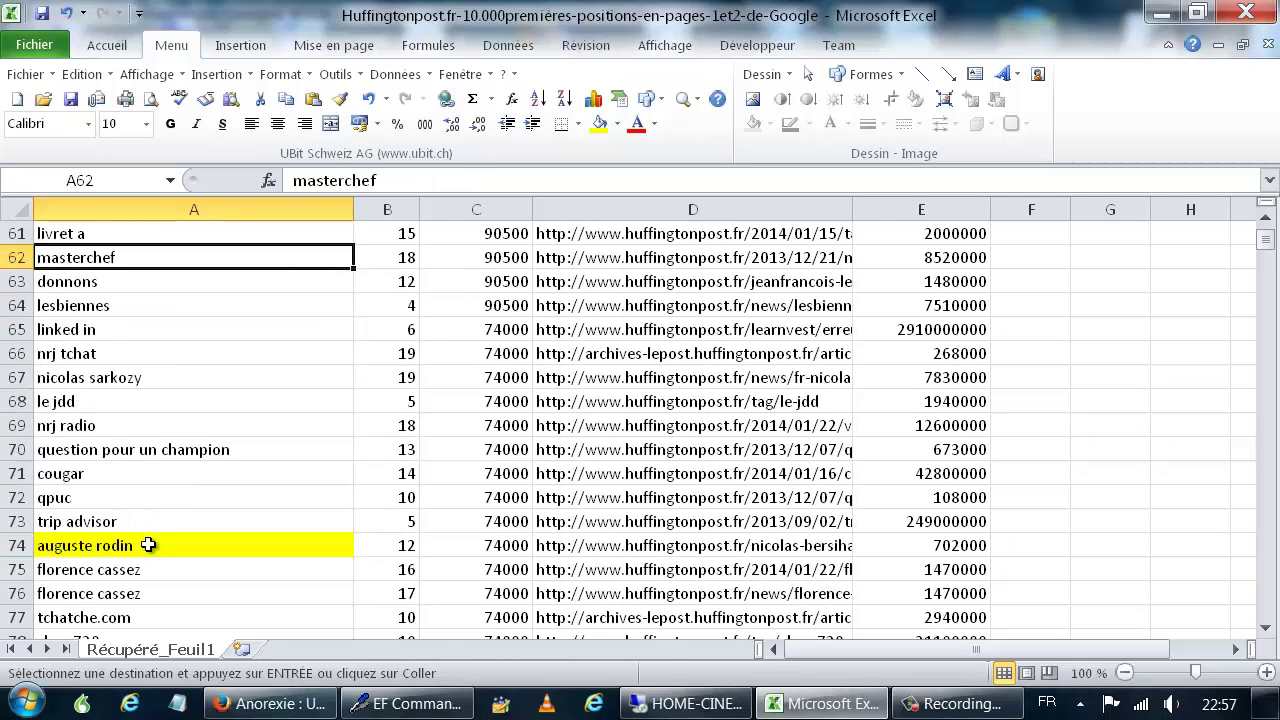
Scan the remaining keywords and highlighted examples from auguste rodin down to simulation impots, around row 177.
{"action": "scroll", "coordinate": [148, 545], "scroll_direction": "down", "scroll_amount": 4}
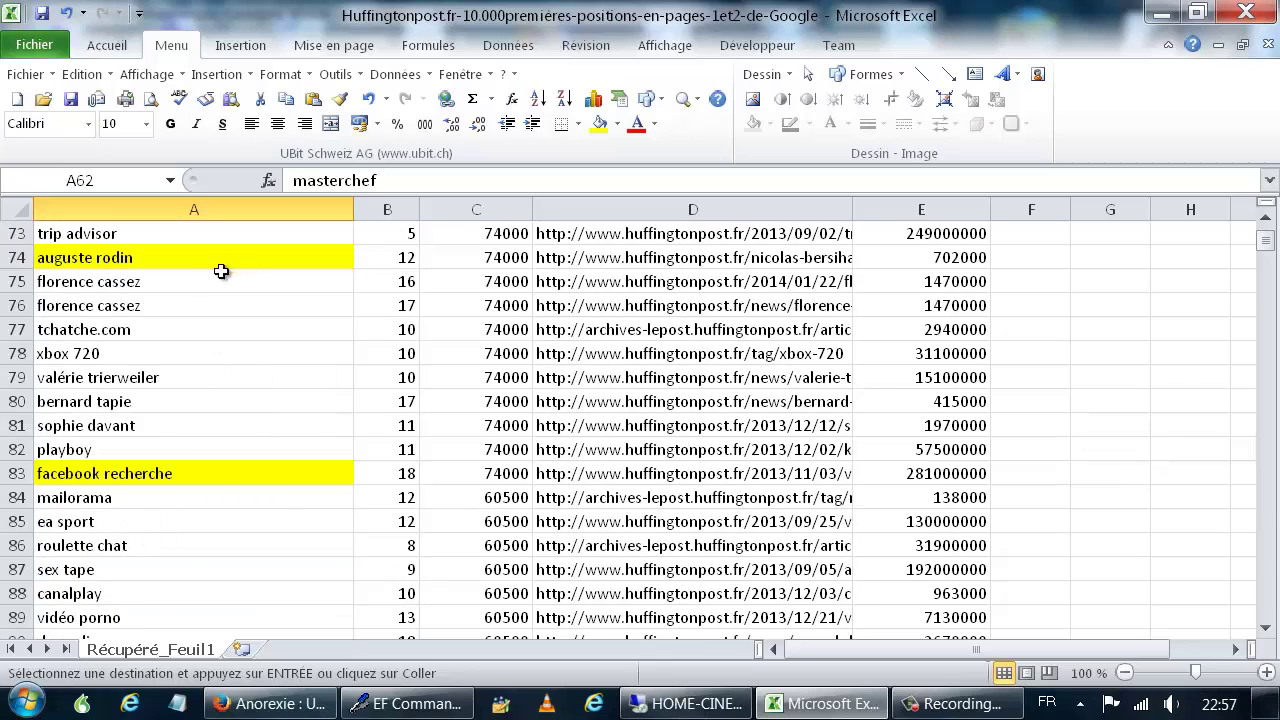
{"action": "scroll", "coordinate": [180, 517], "scroll_direction": "down", "scroll_amount": 3}
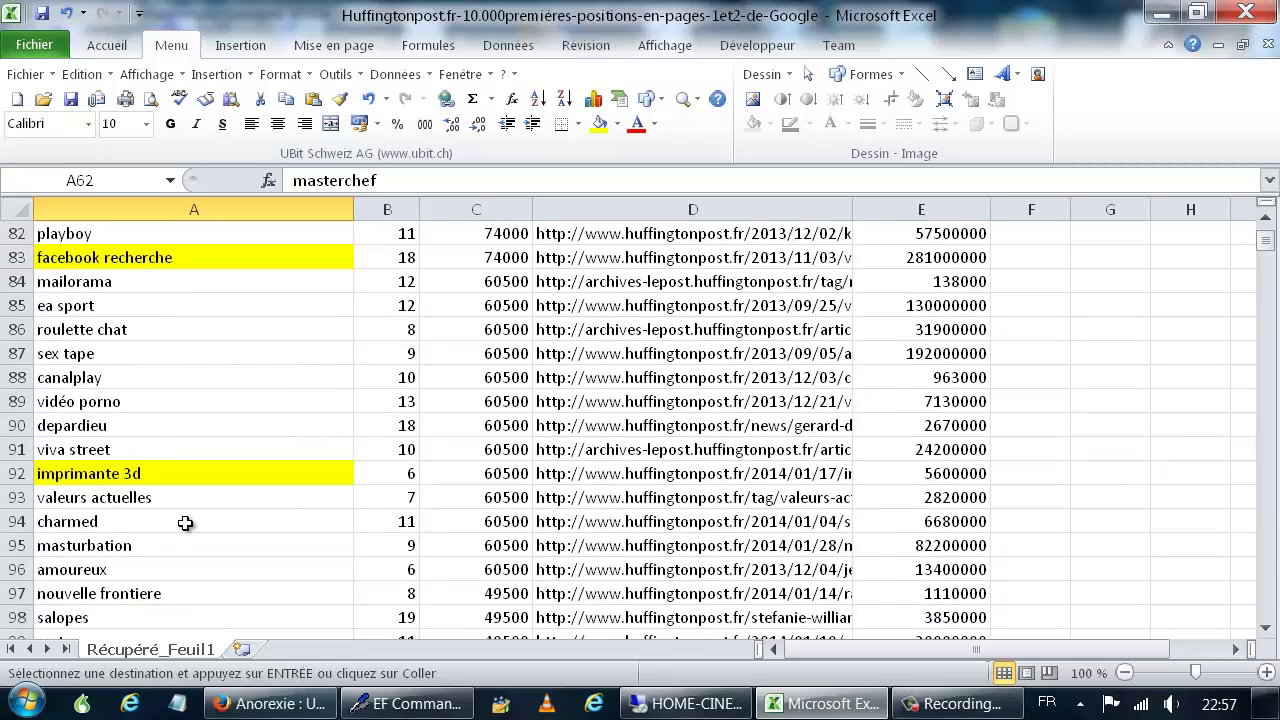
{"action": "scroll", "coordinate": [186, 521], "scroll_direction": "down", "scroll_amount": 13}
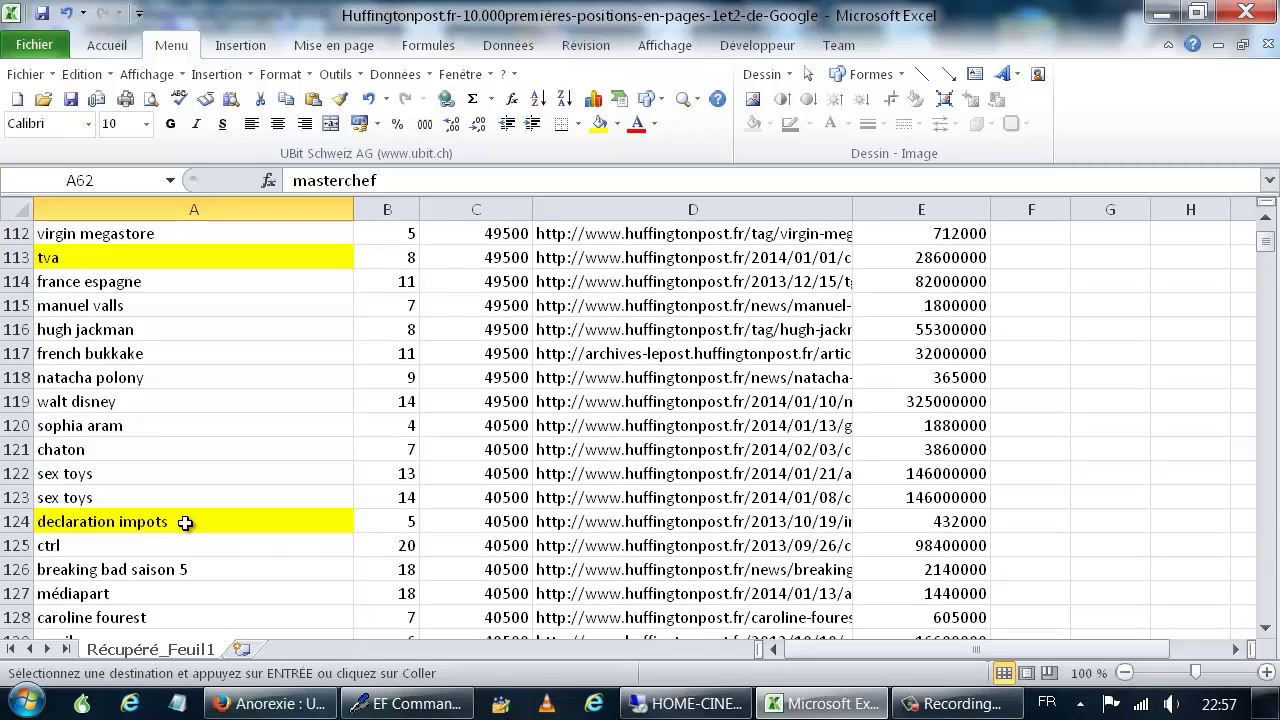
{"action": "scroll", "coordinate": [188, 520], "scroll_direction": "down", "scroll_amount": 8}
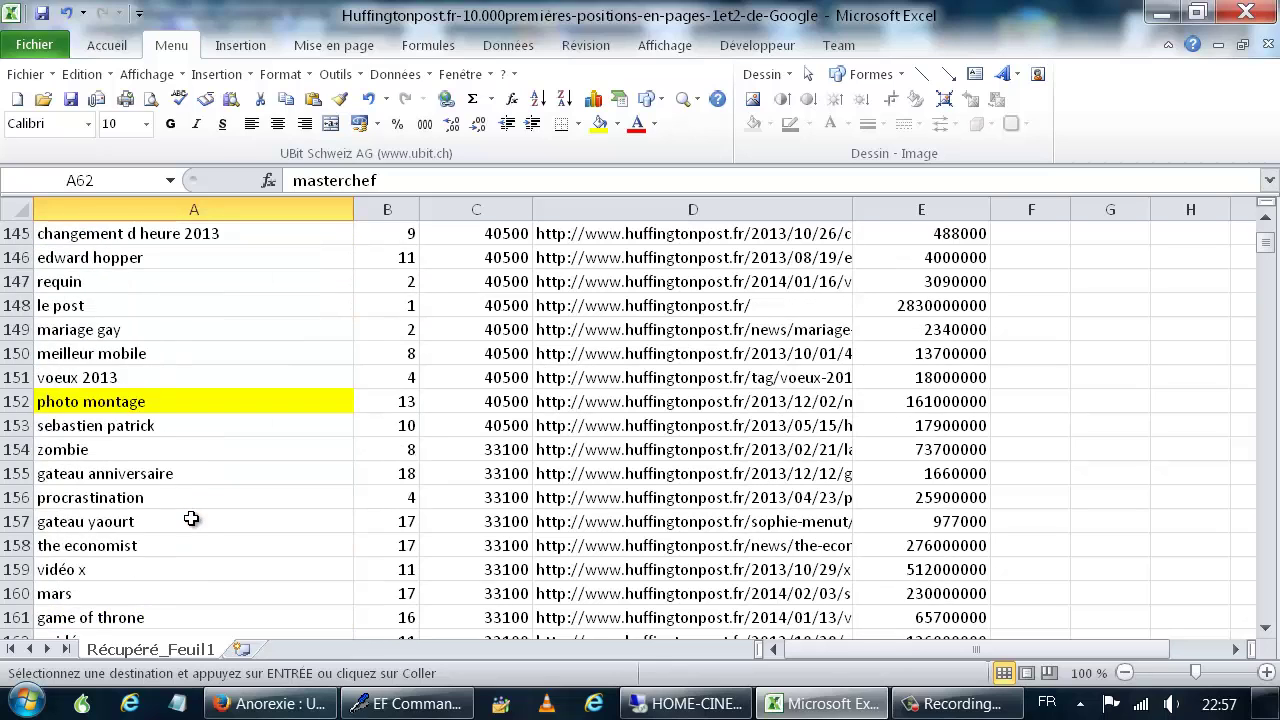
{"action": "scroll", "coordinate": [191, 518], "scroll_direction": "down", "scroll_amount": 2}
{"action": "scroll", "coordinate": [191, 518], "scroll_direction": "down", "scroll_amount": 8}
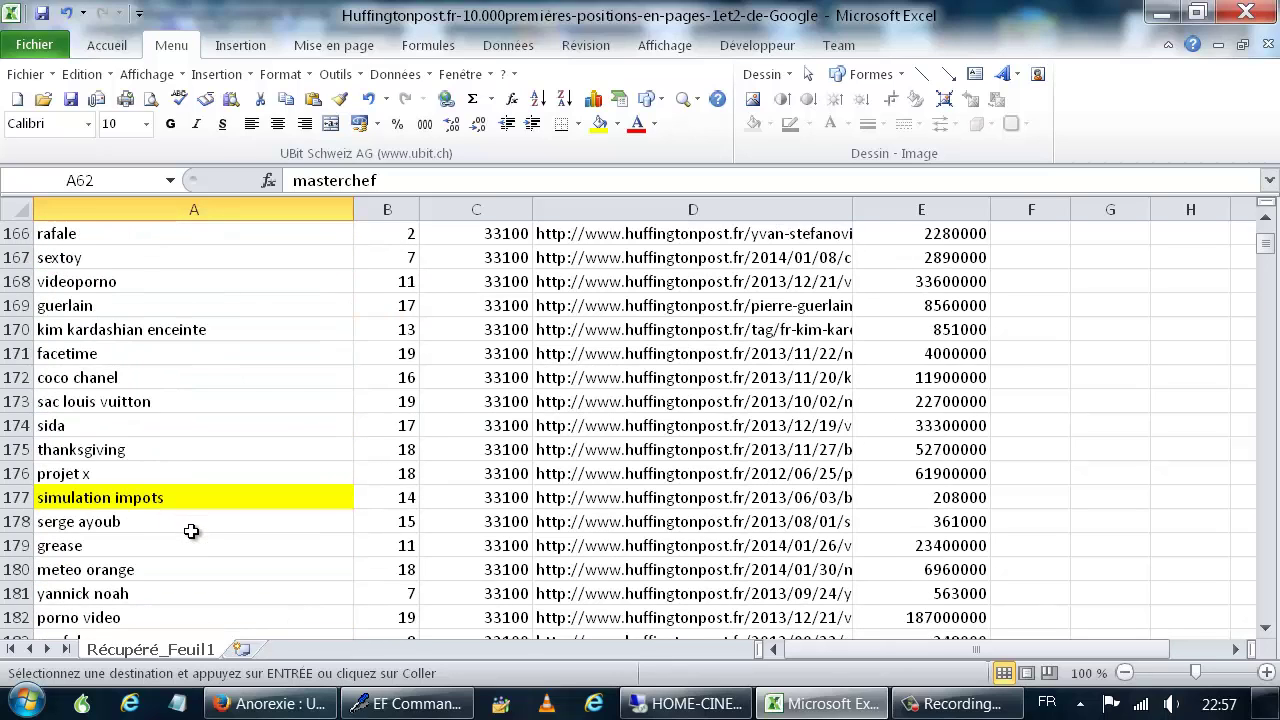